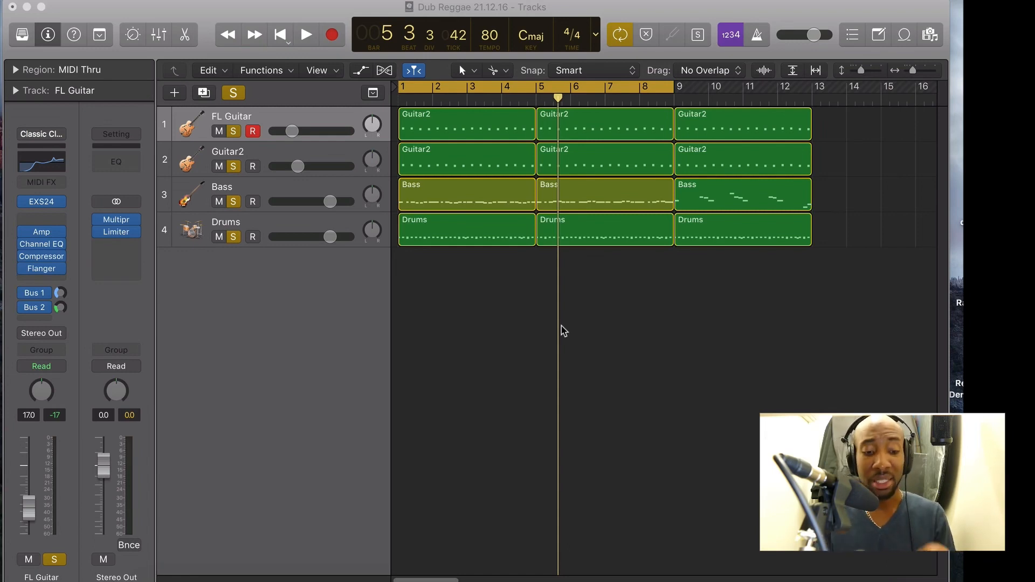
Move the four regions starting at bar 9 on all tracks so they start at bar 11
drag(756, 265, 796, 147)
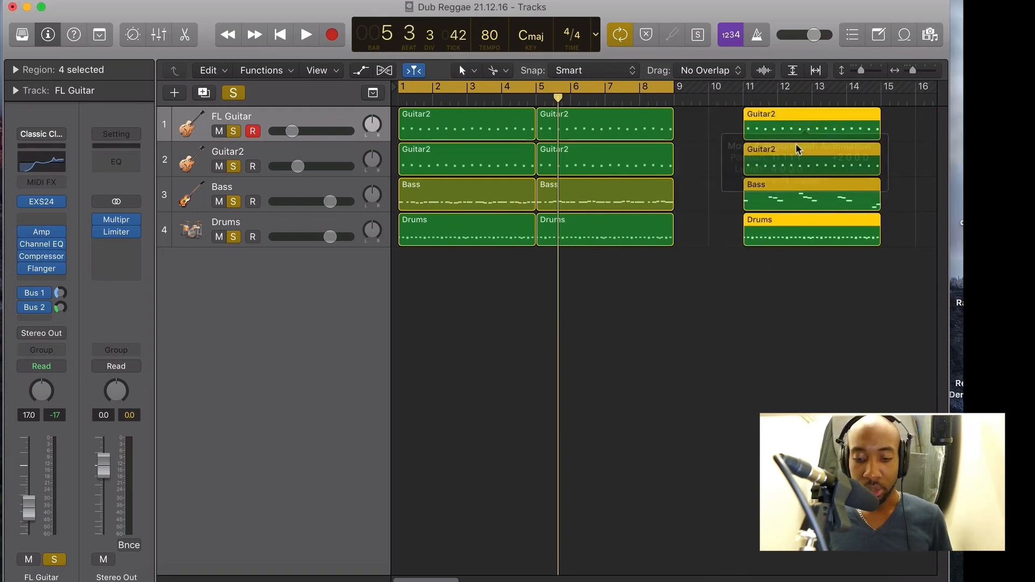
click(690, 364)
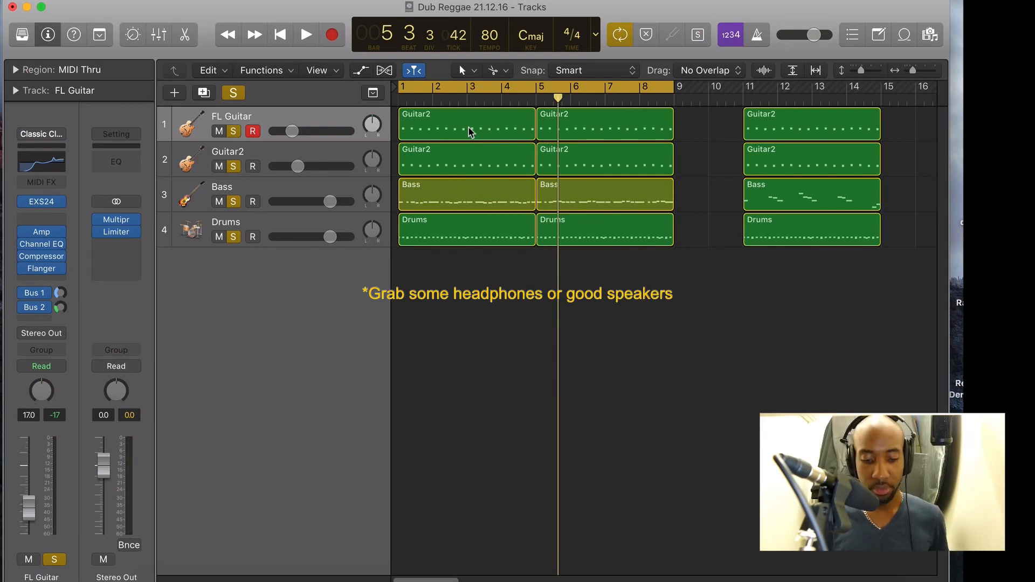
Play the bars 1 to 8 loop from the start to hear the full groove, and stop playback
key(Return)
key(space)
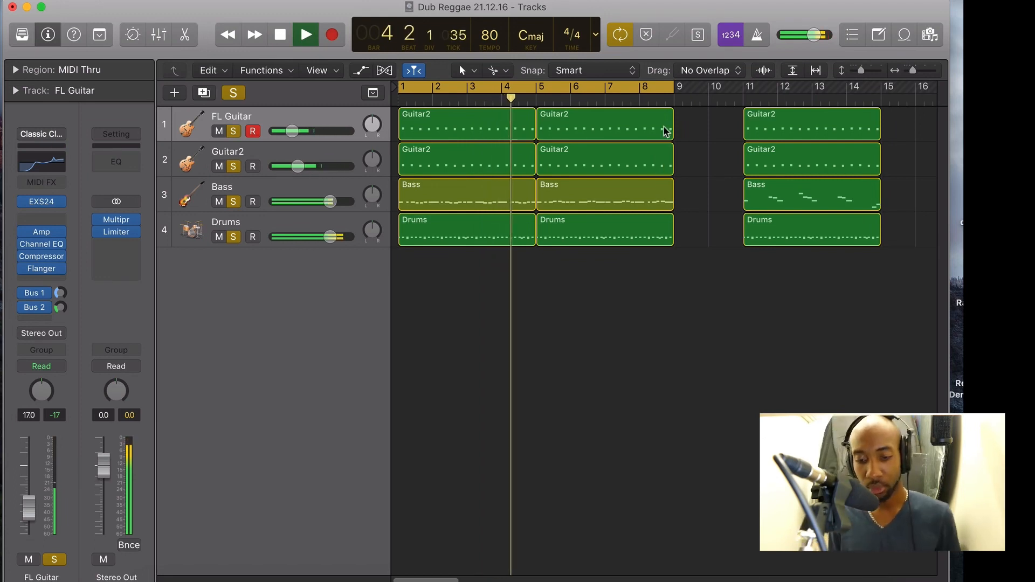
drag(900, 191, 752, 254)
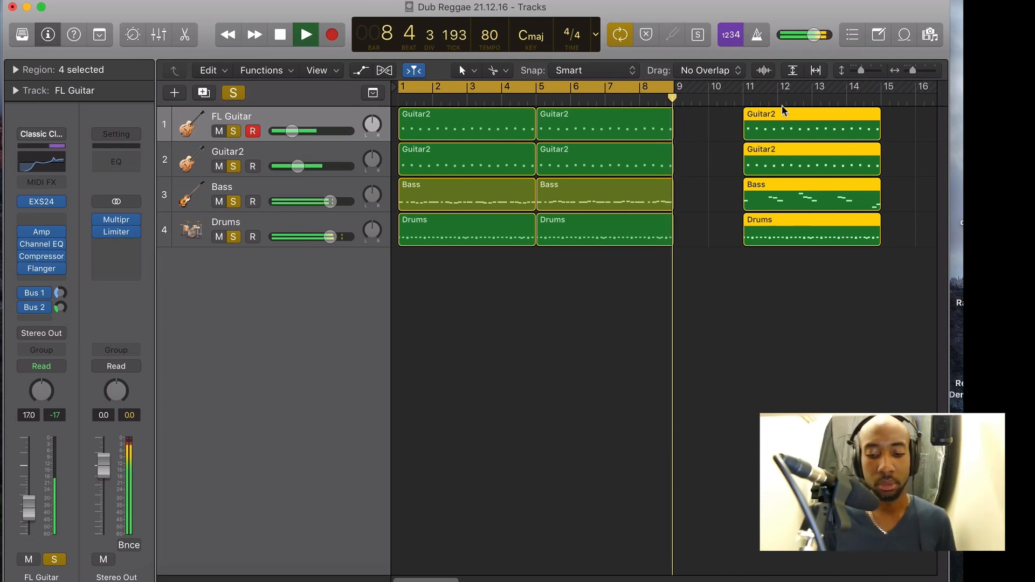
key(space)
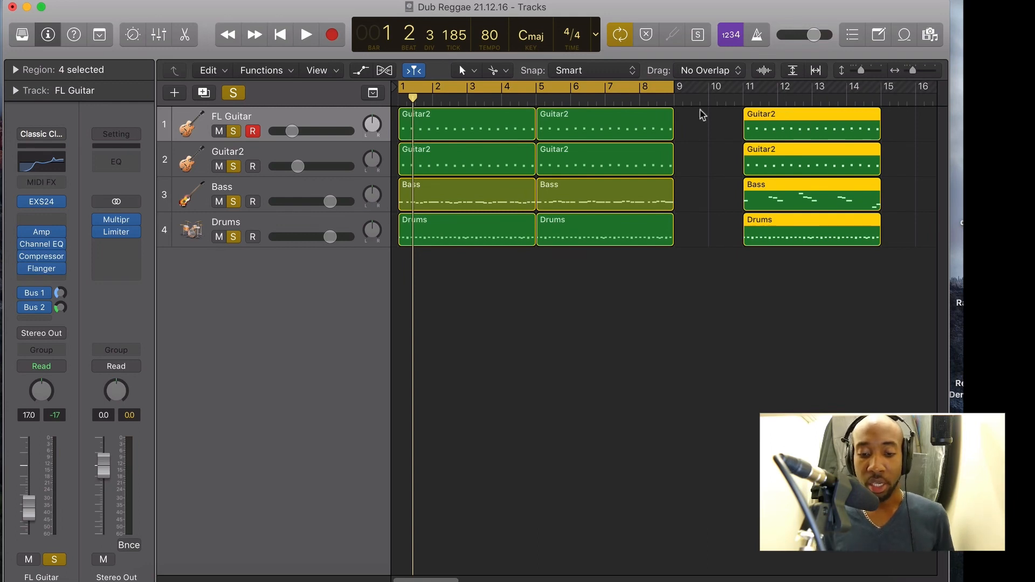
Cycle bars 11 to 14 and listen to the section with the Bass track's solo switched off and back on
click(654, 85)
click(702, 175)
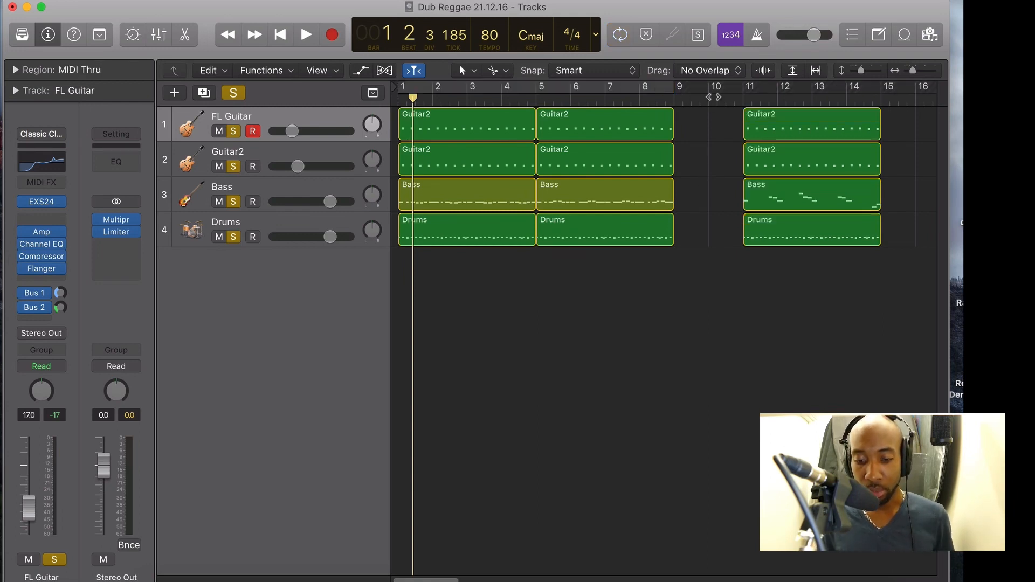
drag(745, 96, 876, 91)
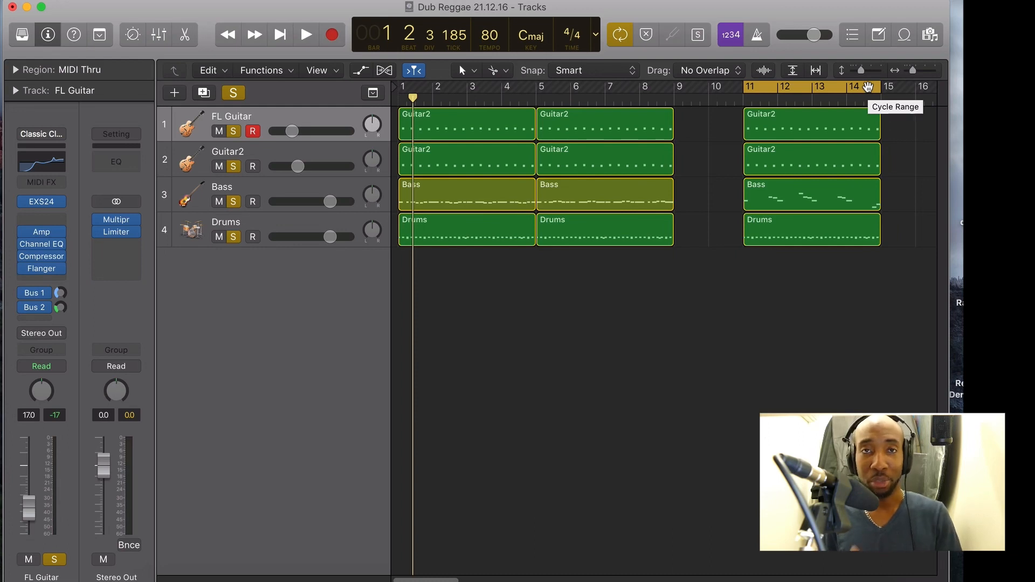
key(space)
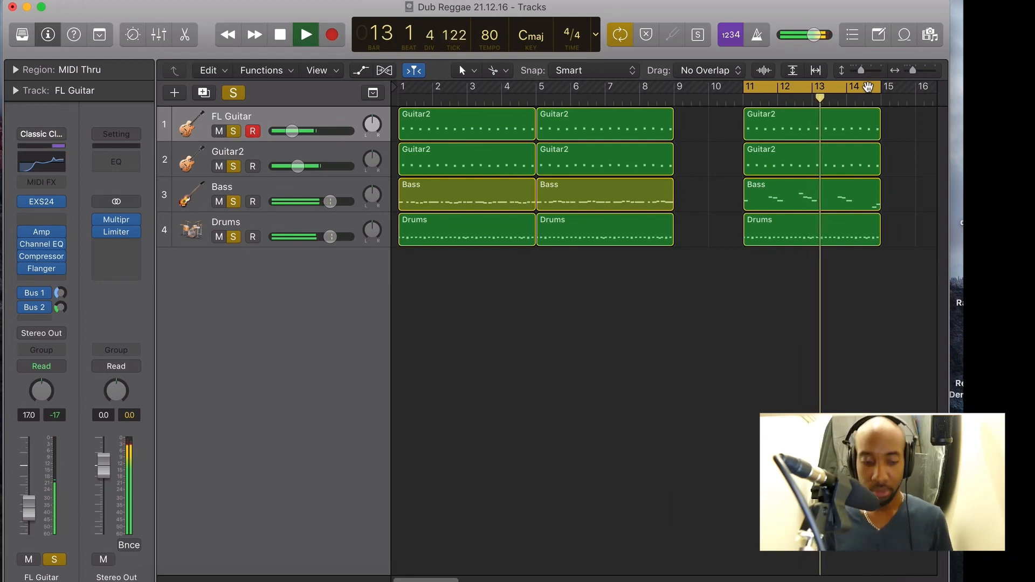
click(234, 202)
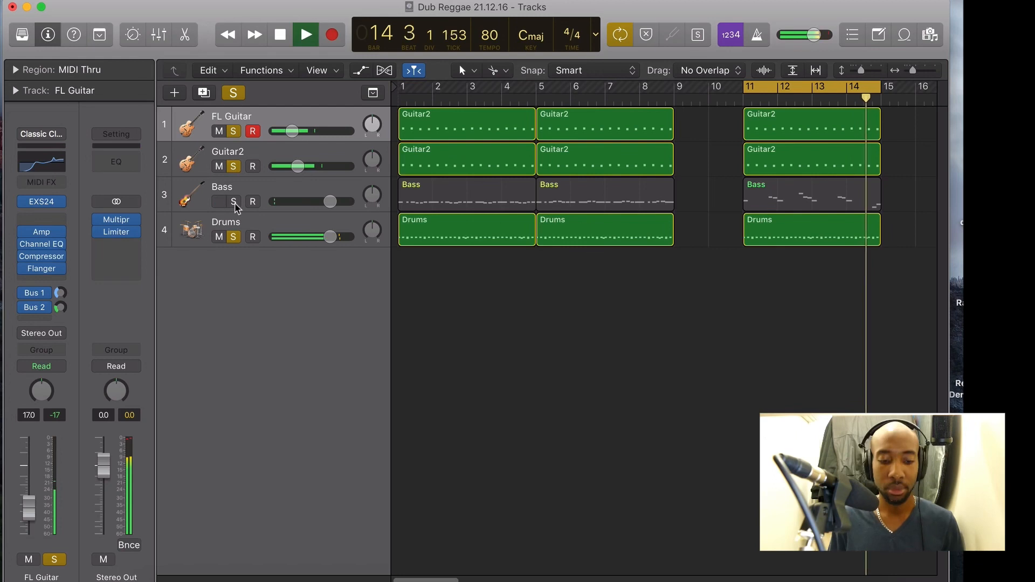
click(234, 203)
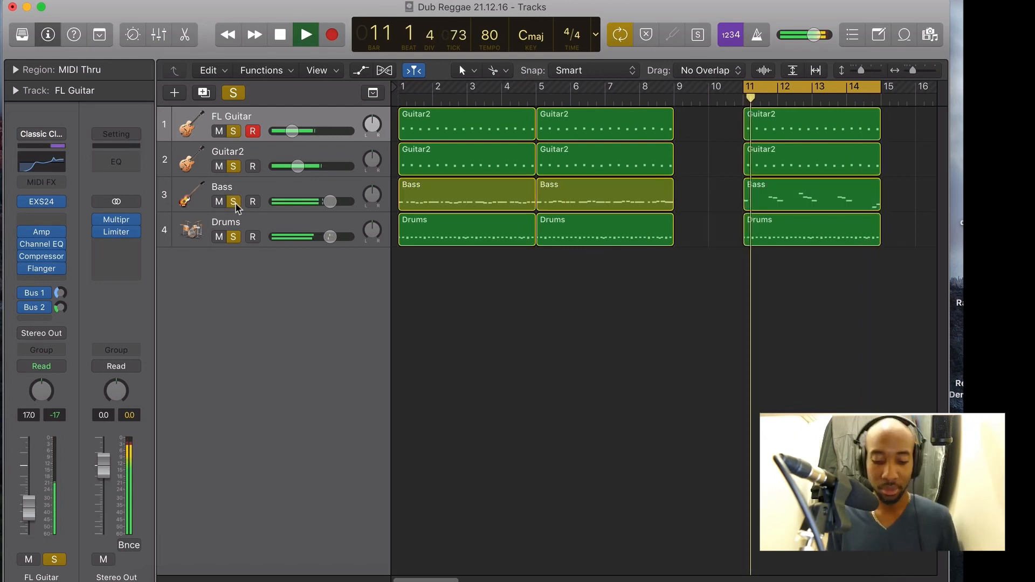
key(space)
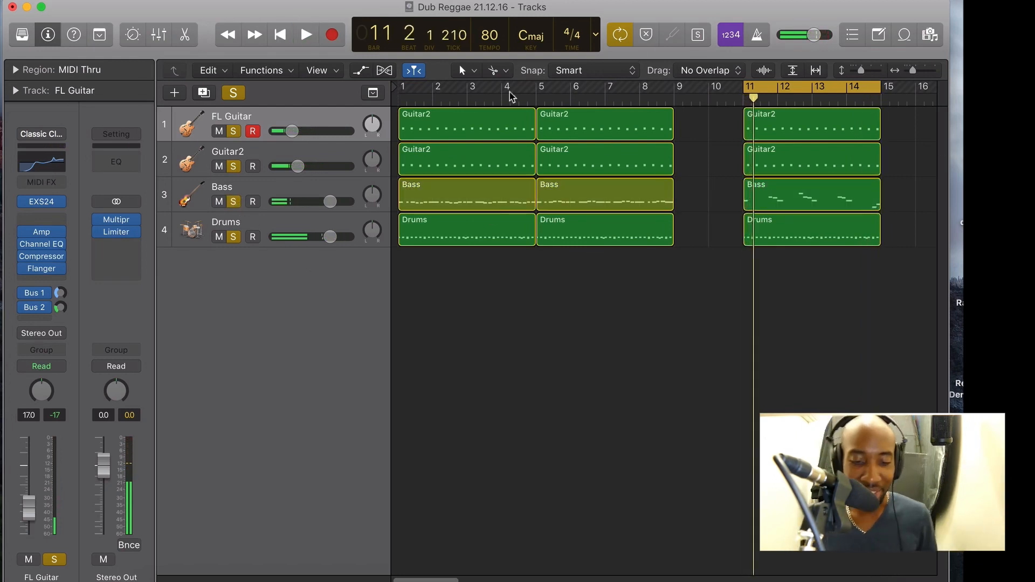
Set the cycle range back over bars 1 to 8
click(811, 90)
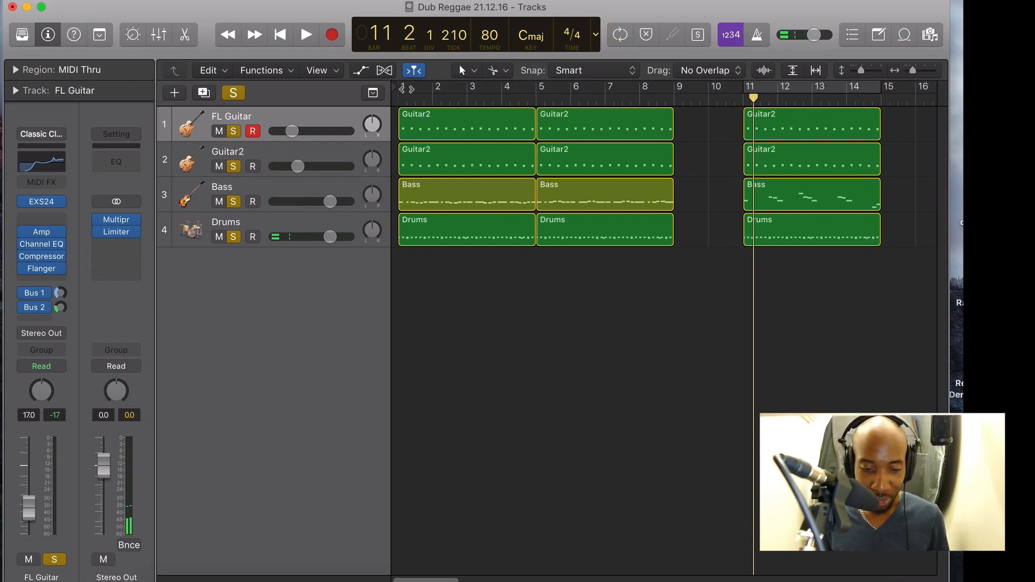
drag(405, 92, 672, 93)
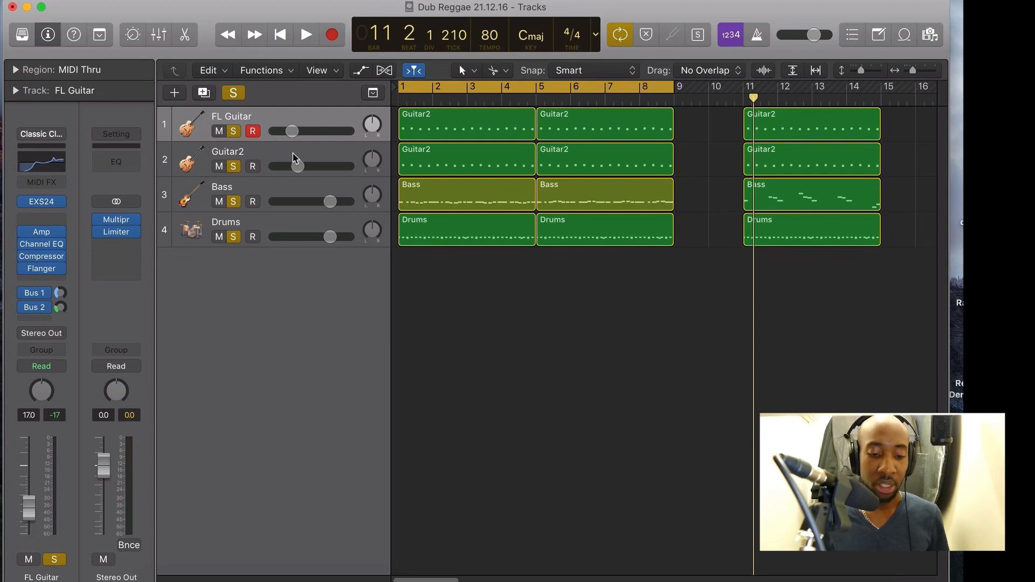
Select the FL Guitar track and inspect the sound loaded in its EXS24 instrument, closing the plug-in when done
click(261, 227)
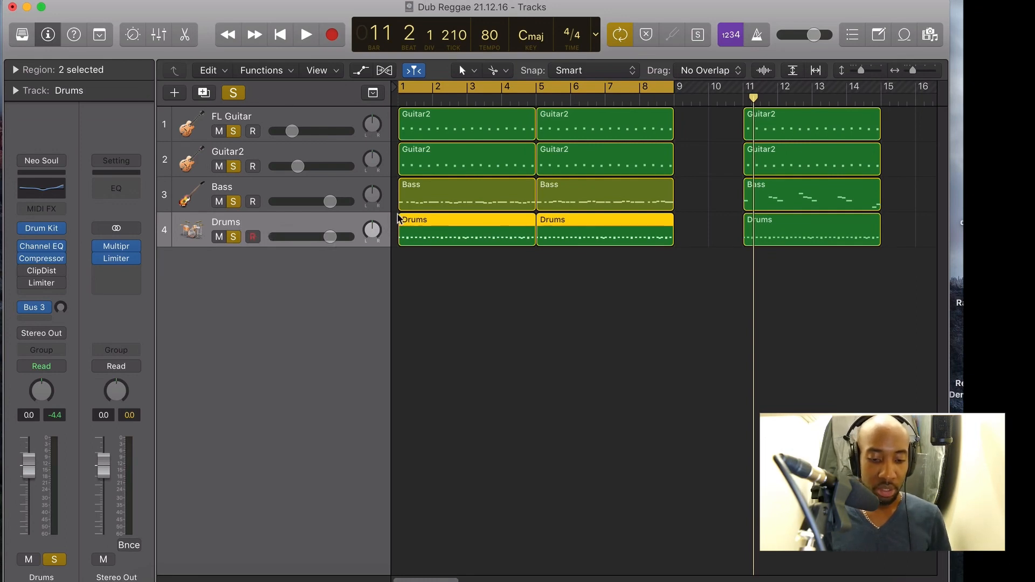
click(315, 115)
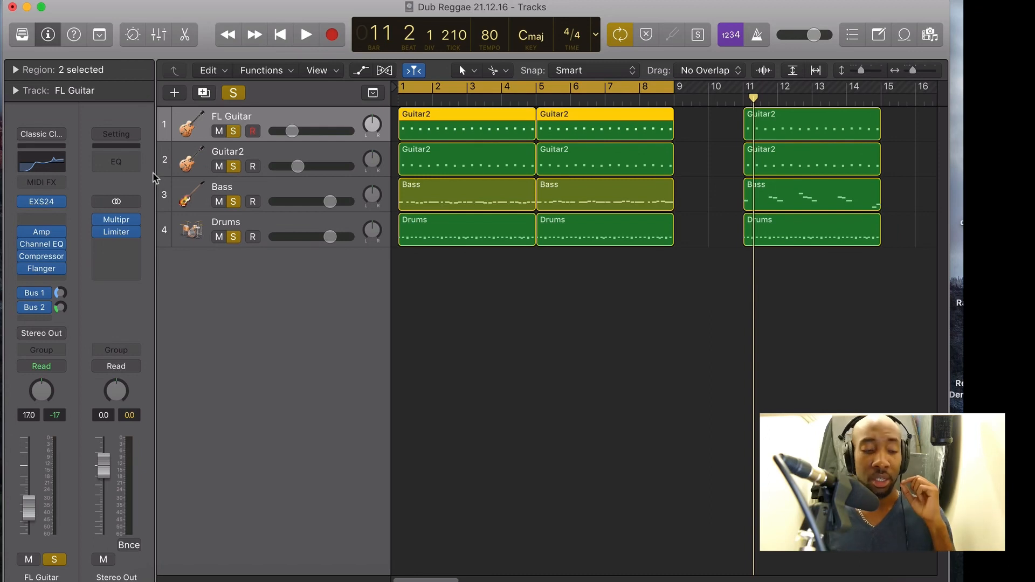
mouse_move(48, 205)
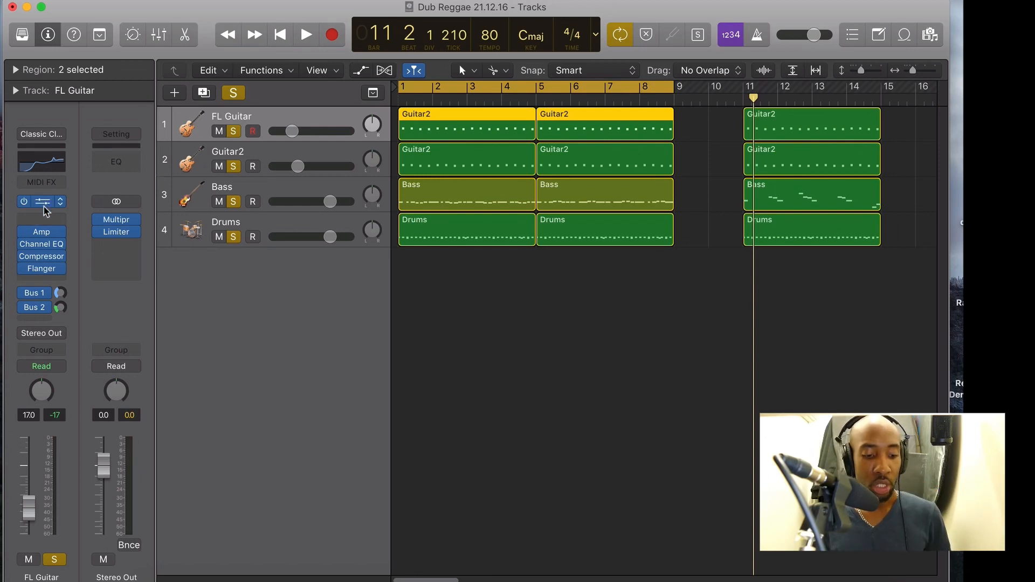
click(43, 205)
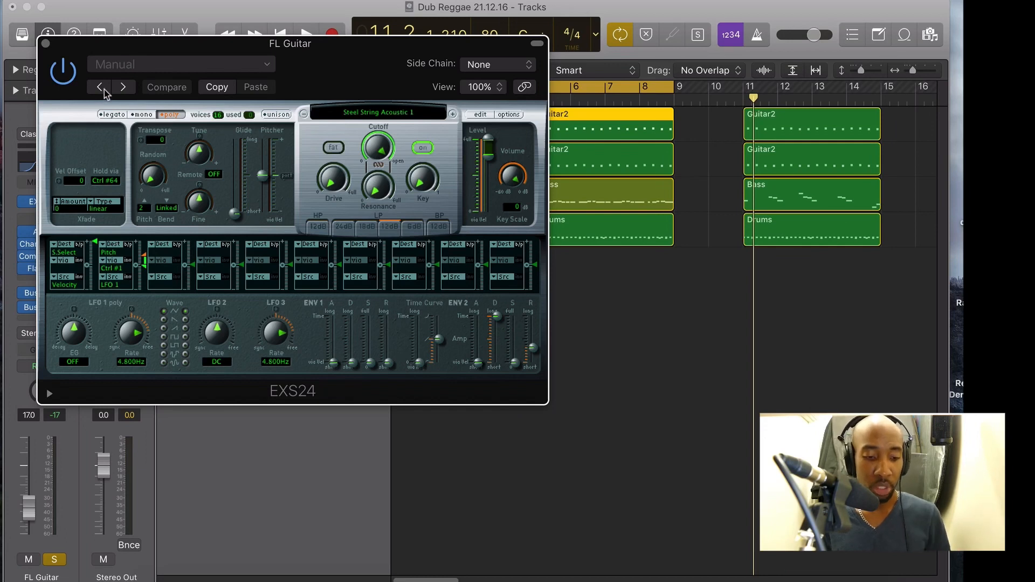
drag(117, 42, 183, 35)
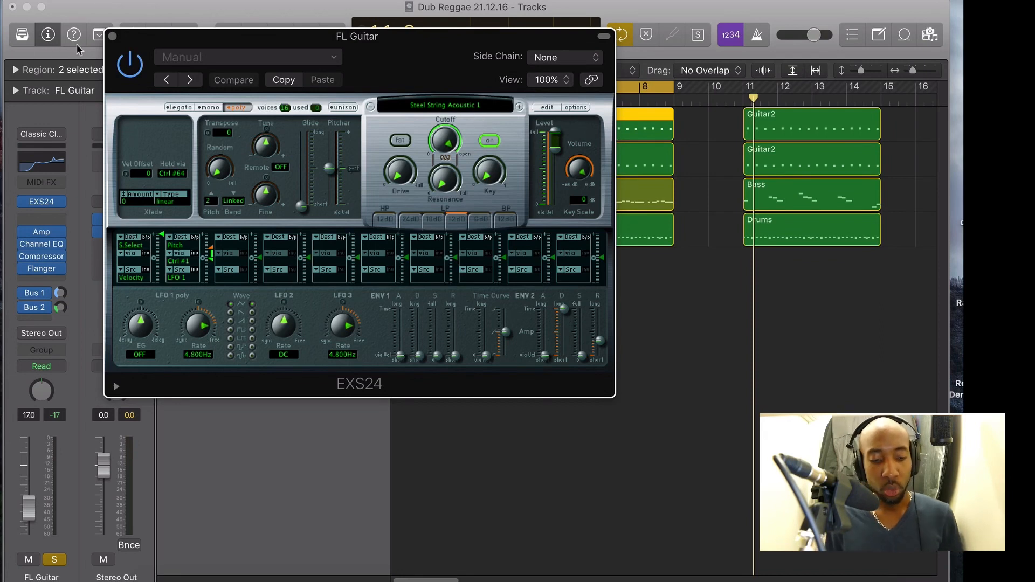
click(112, 37)
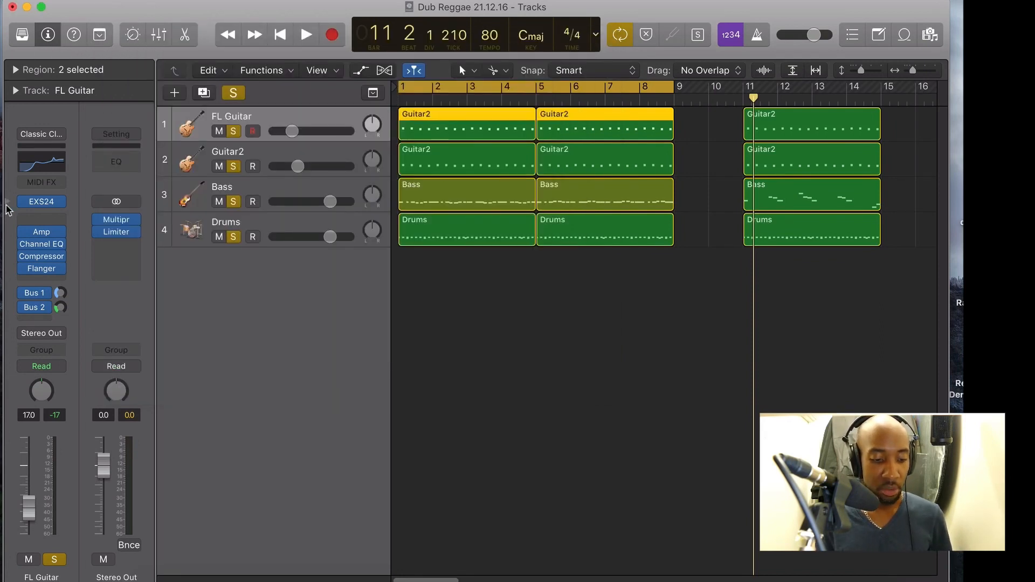
Open the FL Guitar track's Amp Designer and start playback to hear its effect
click(47, 235)
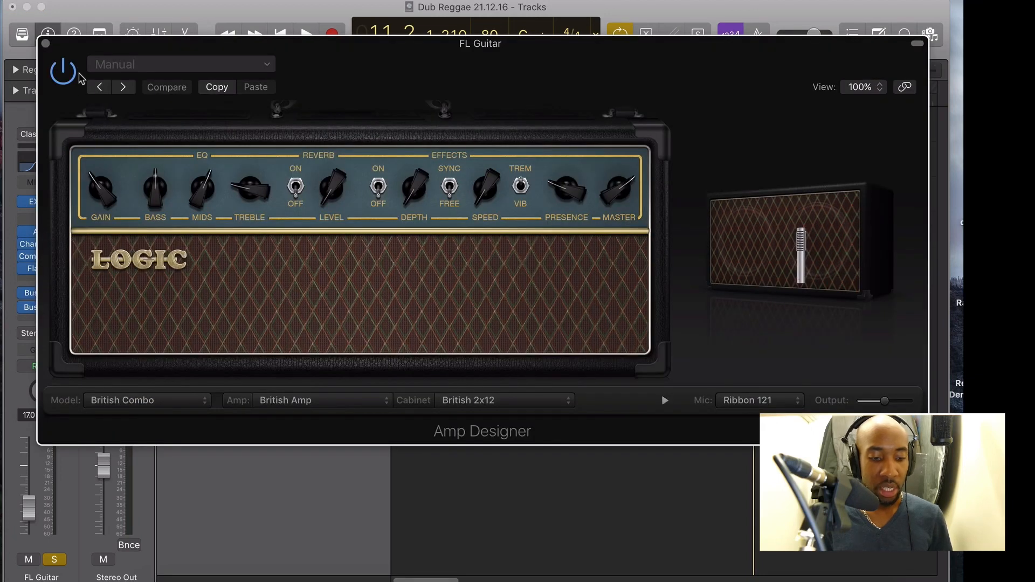
drag(67, 49, 106, 52)
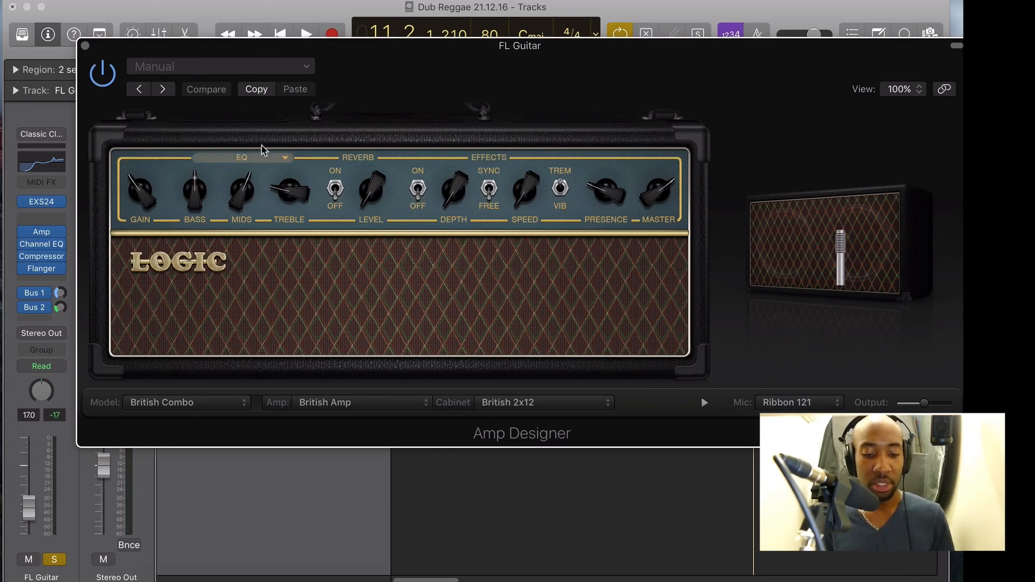
key(space)
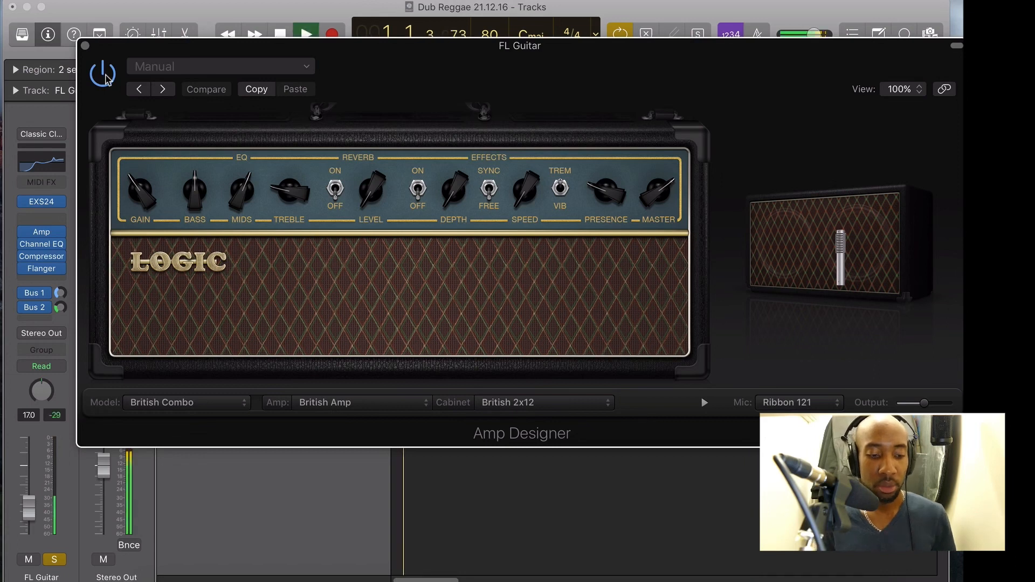
Clear all track solos and solo only the FL Guitar track
drag(150, 46, 131, 243)
click(236, 130)
click(235, 89)
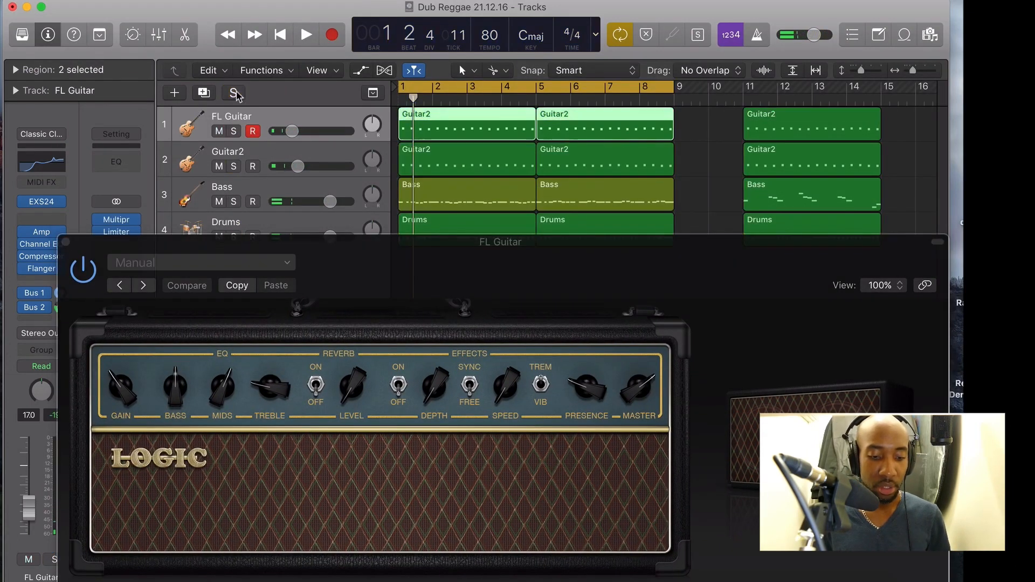
click(234, 131)
drag(225, 261, 226, 89)
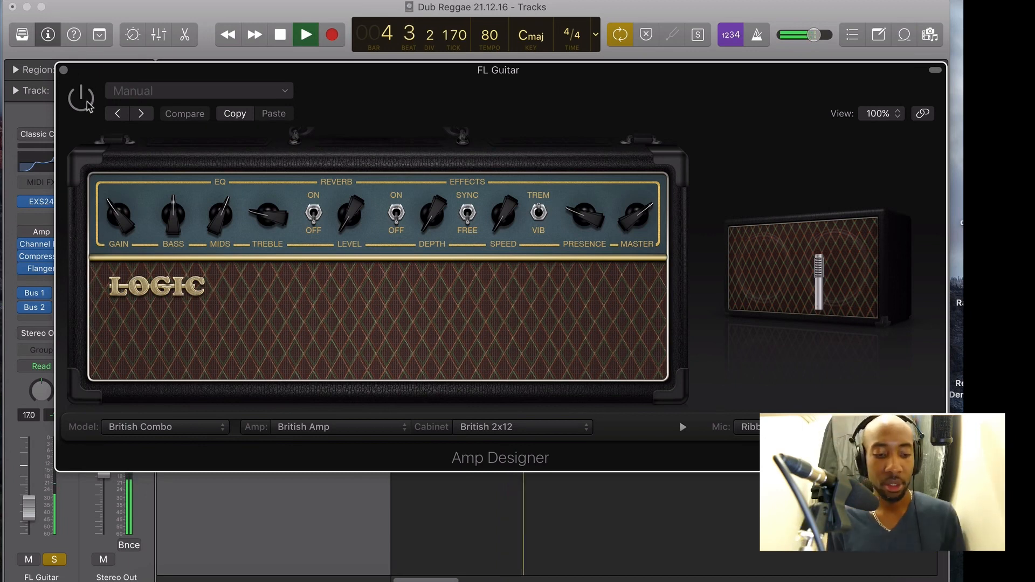
Compare the soloed guitar with Amp Designer bypassed and enabled, leaving it on and closing the plug-in
key(space)
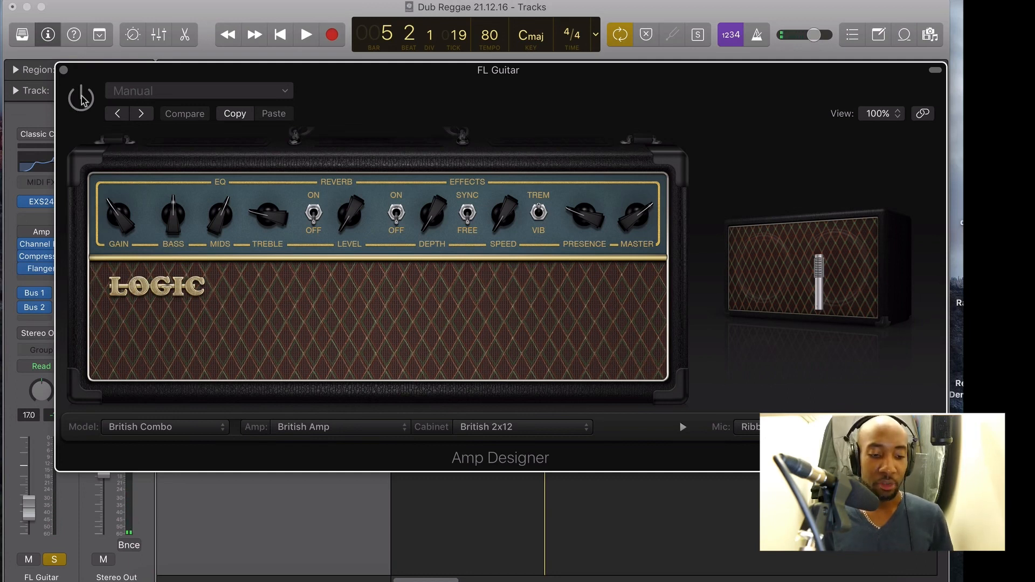
key(space)
click(82, 98)
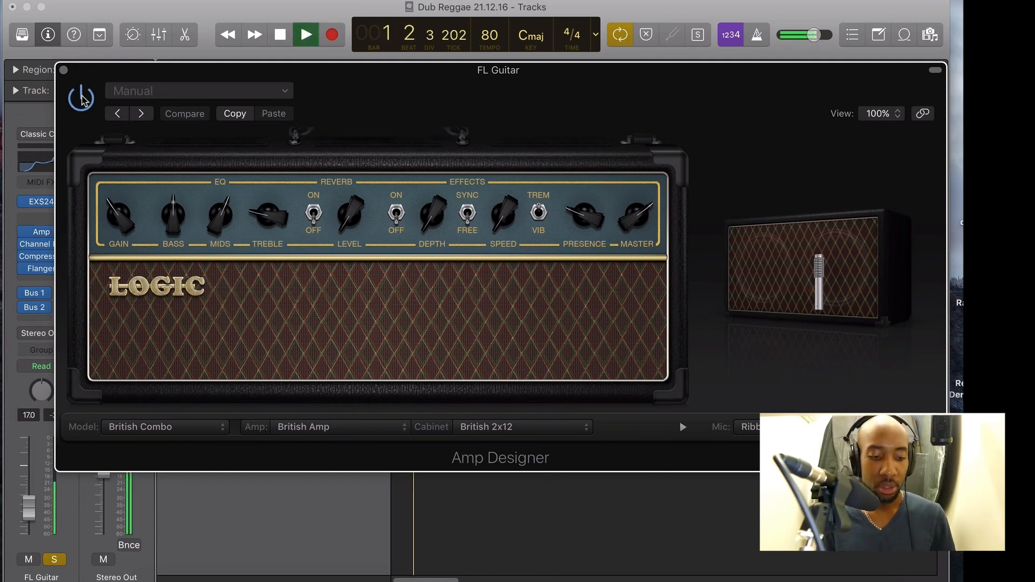
key(space)
click(64, 71)
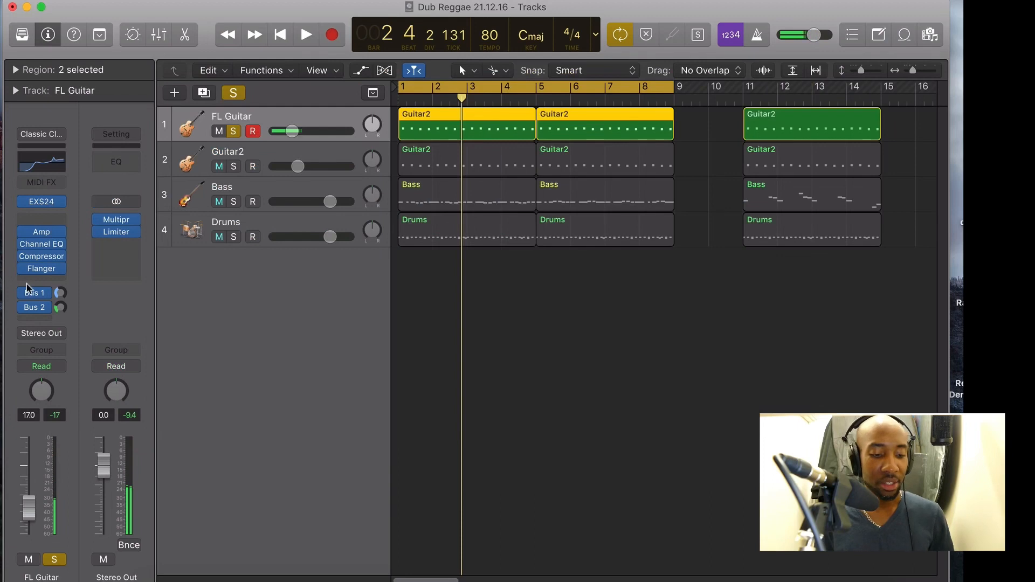
Open FL Guitar's Flanger and compare the guitar with the effect bypassed and enabled, leaving it on and closing the plug-in
click(42, 269)
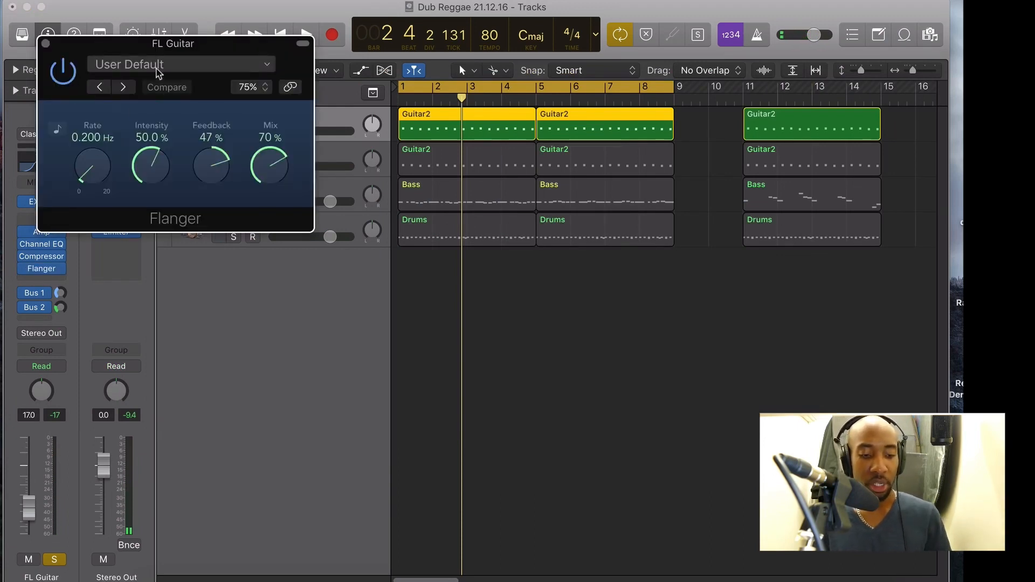
drag(153, 42, 333, 34)
key(space)
click(243, 68)
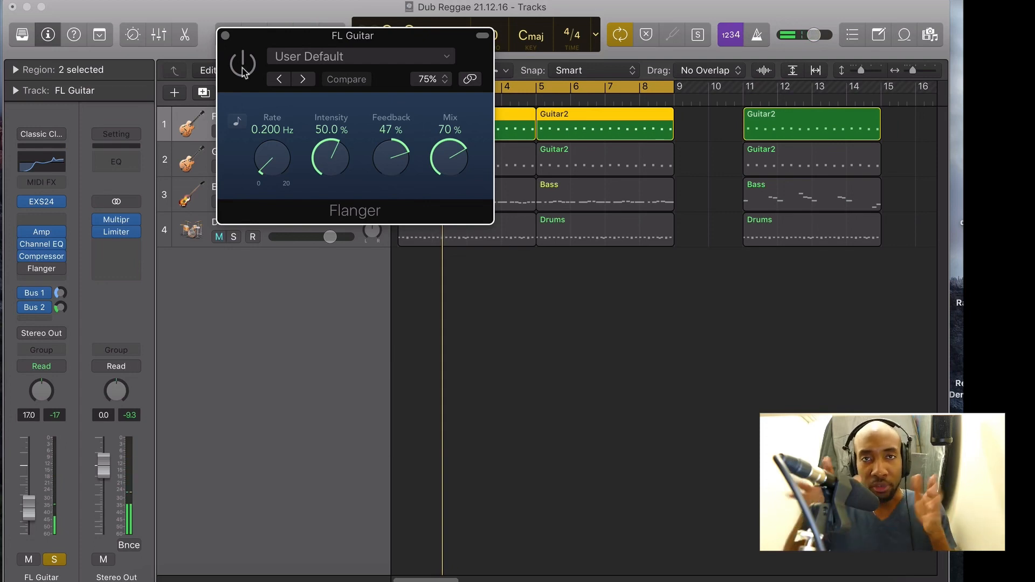
click(242, 64)
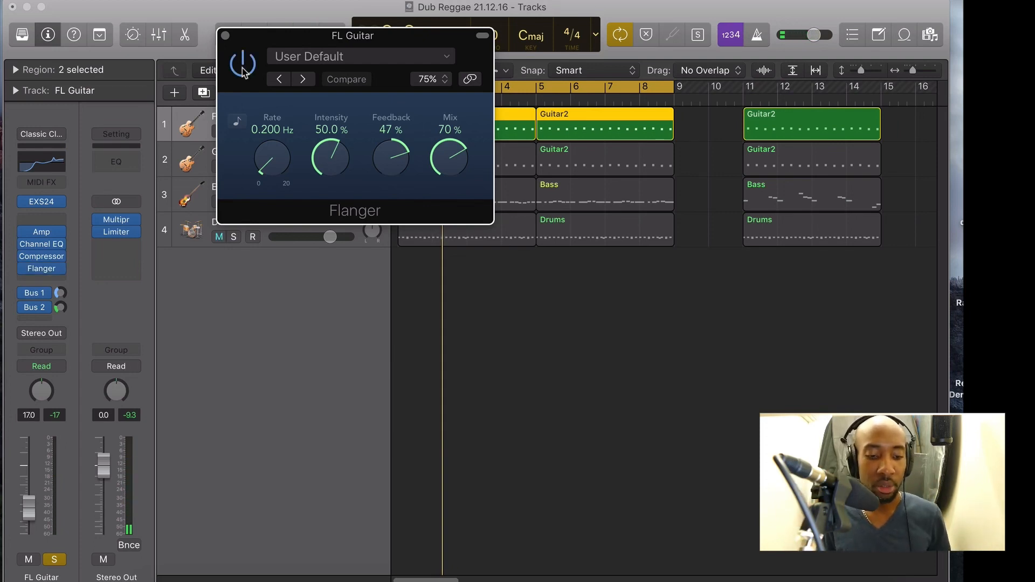
click(243, 65)
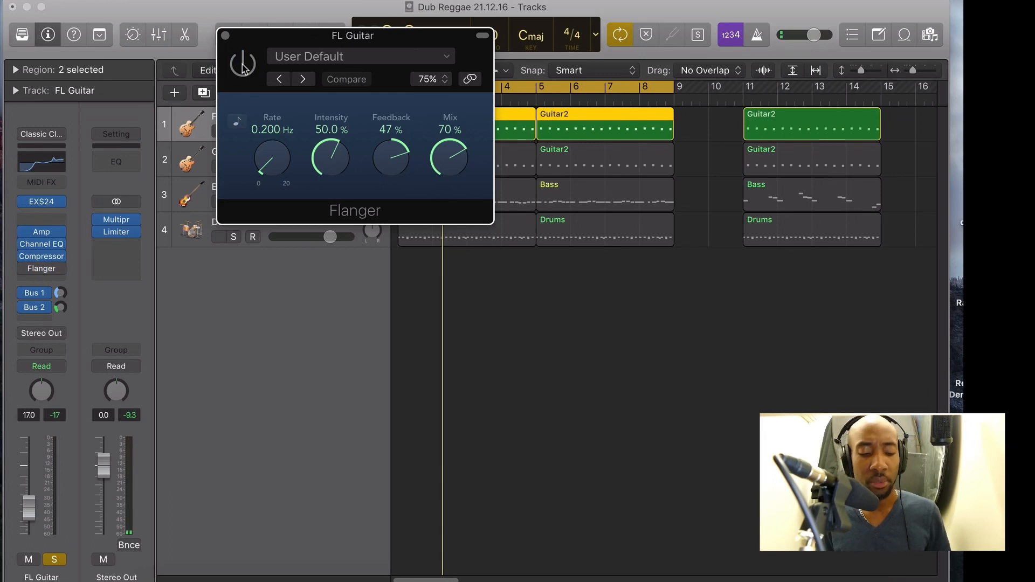
key(space)
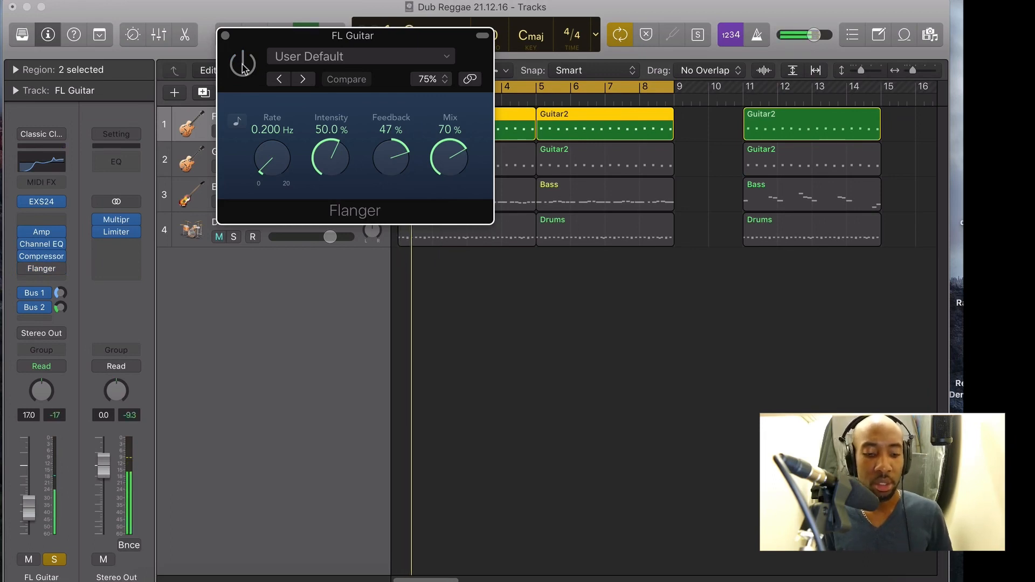
click(242, 64)
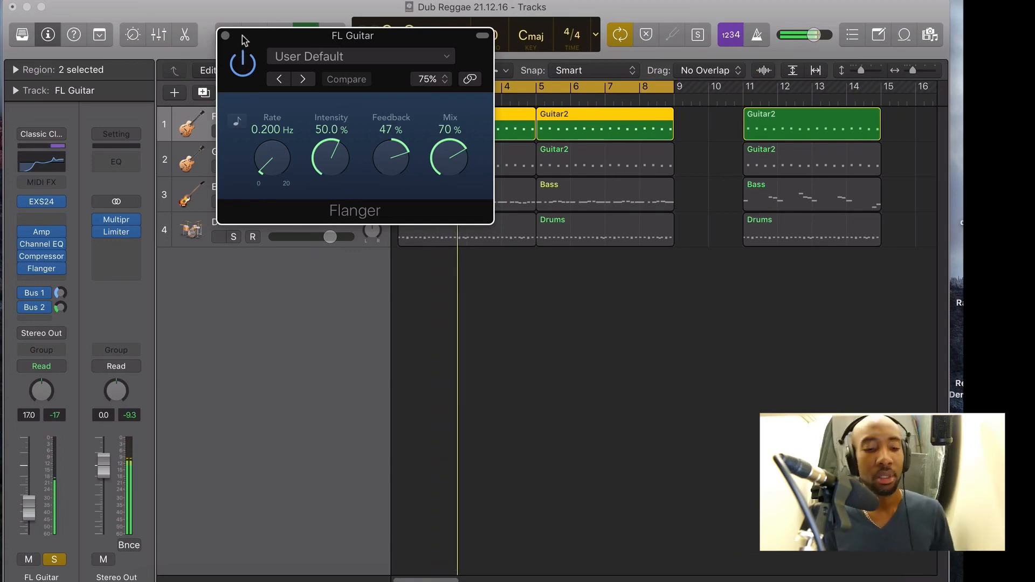
click(225, 35)
Open the FL Guitar track's Compressor to view its settings, and close the plug-in
mouse_move(38, 260)
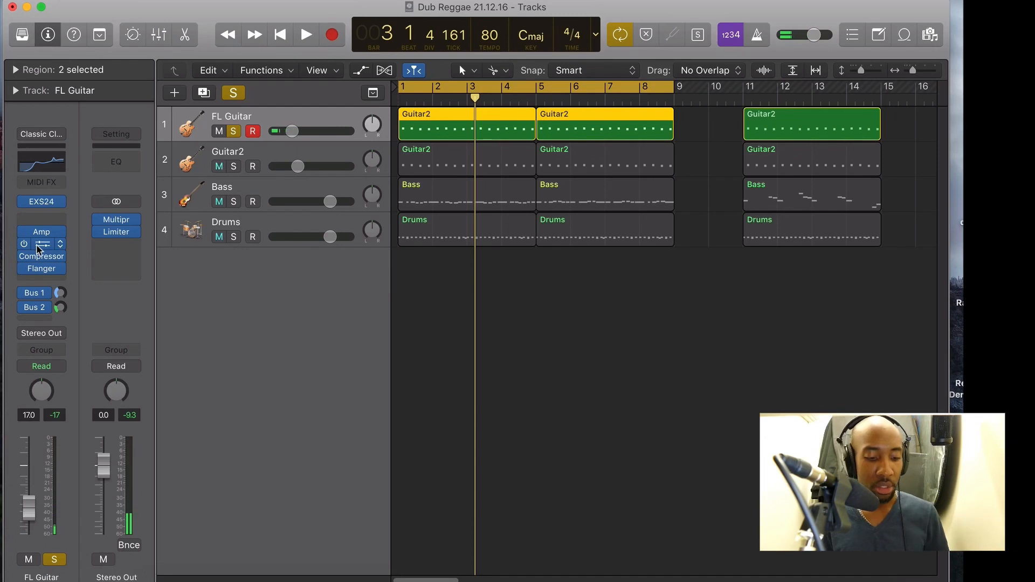
click(41, 258)
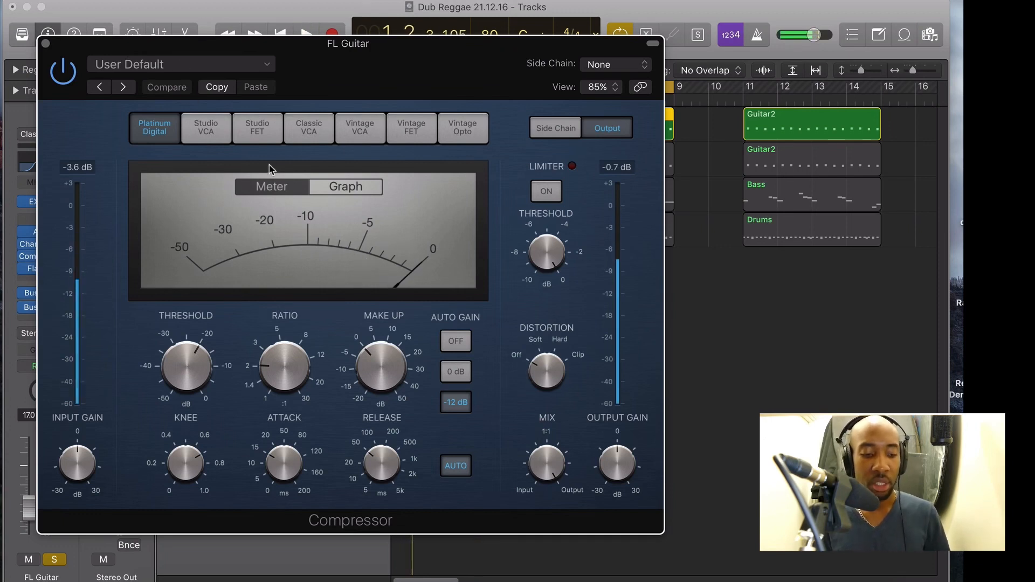
click(46, 43)
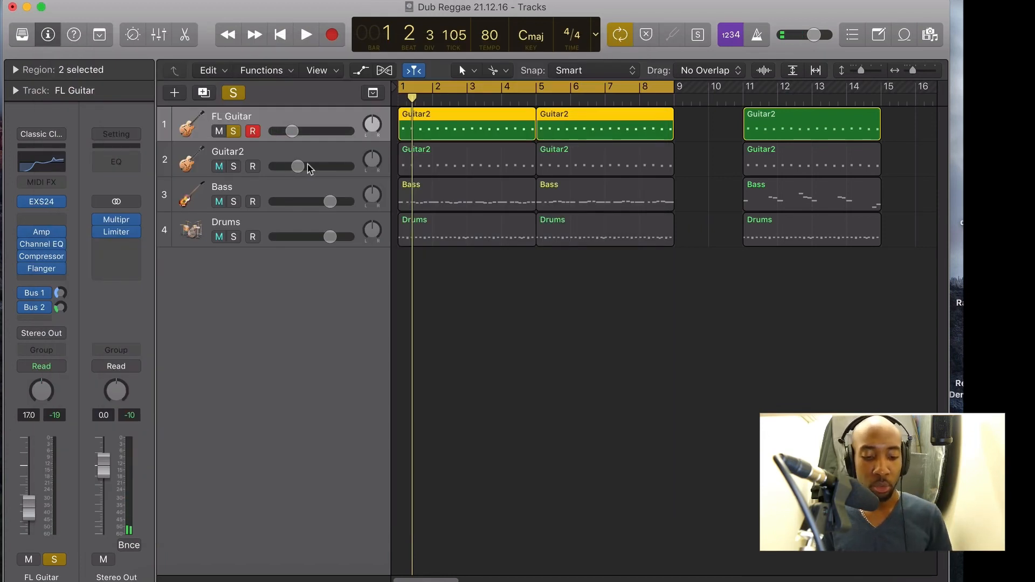
Select the Guitar2 track and move the solo from FL Guitar to Guitar2
click(288, 156)
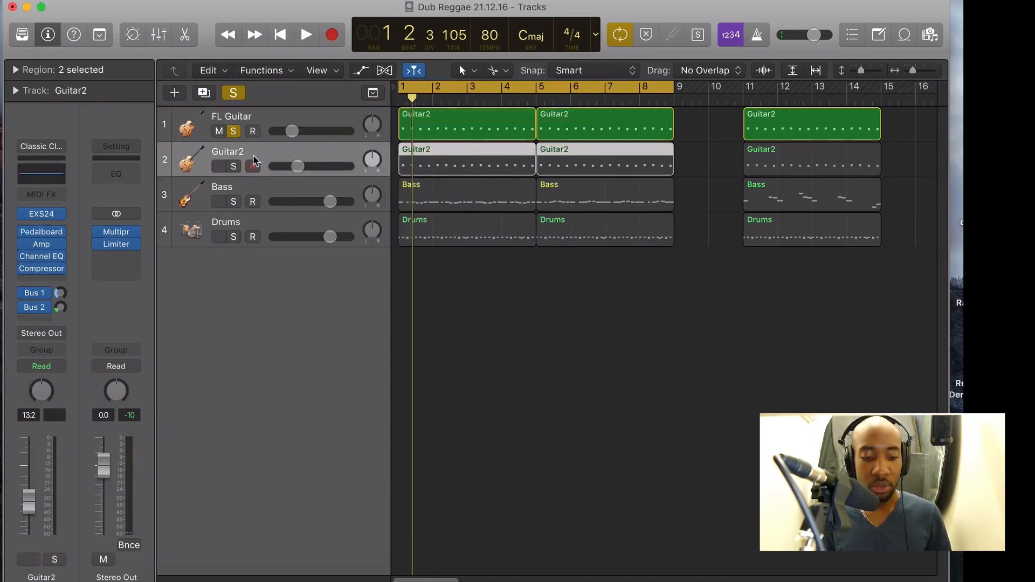
click(234, 133)
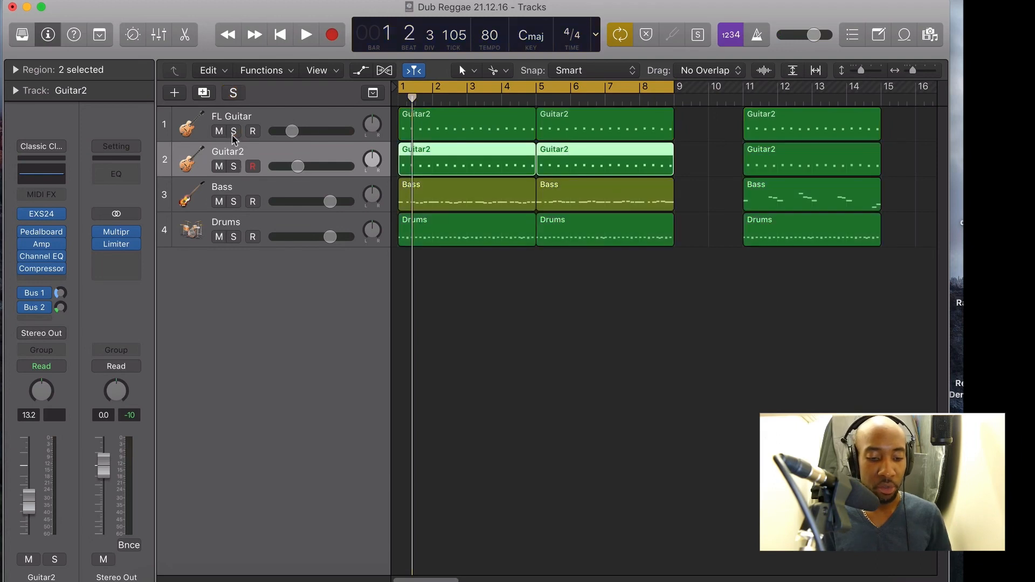
click(234, 167)
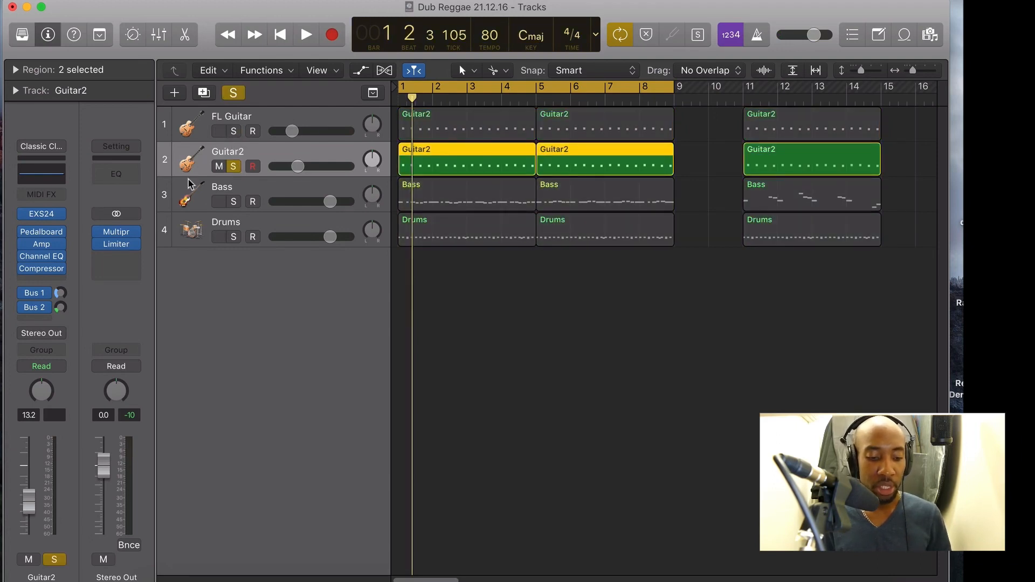
View Guitar2's EXS24 instrument, close it, and play the soloed track for about two bars
mouse_move(43, 215)
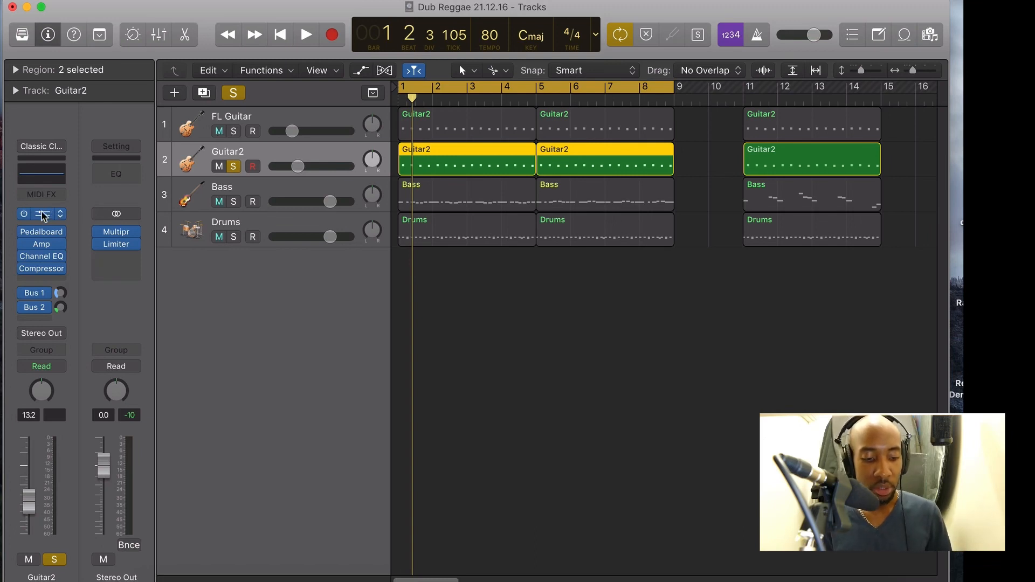
click(43, 215)
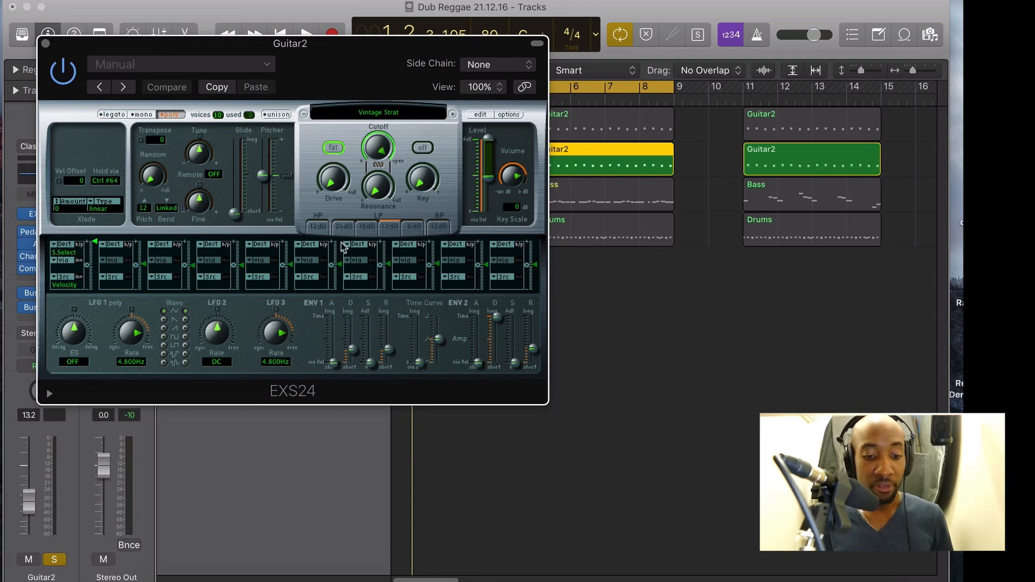
click(45, 43)
key(space)
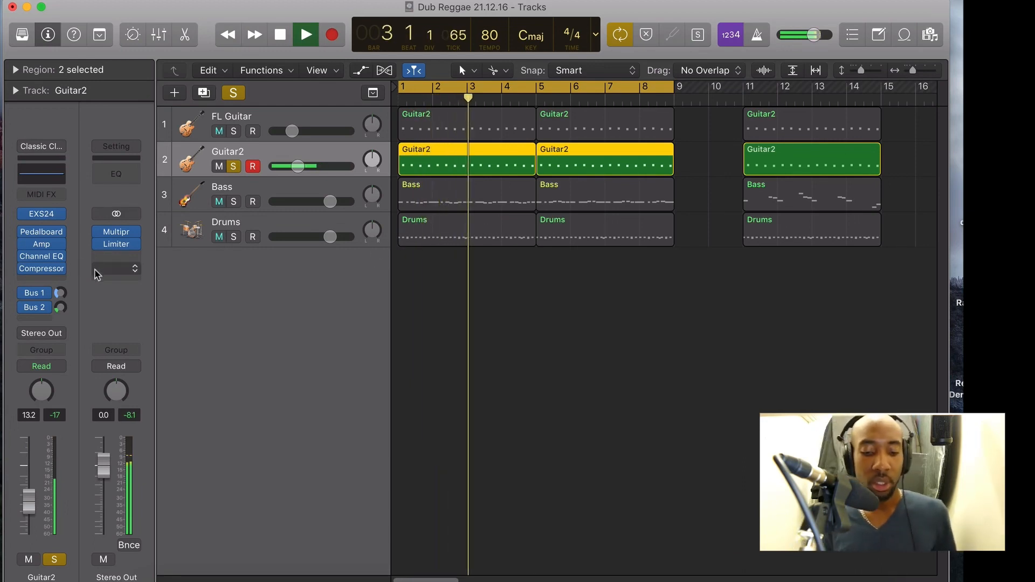
key(space)
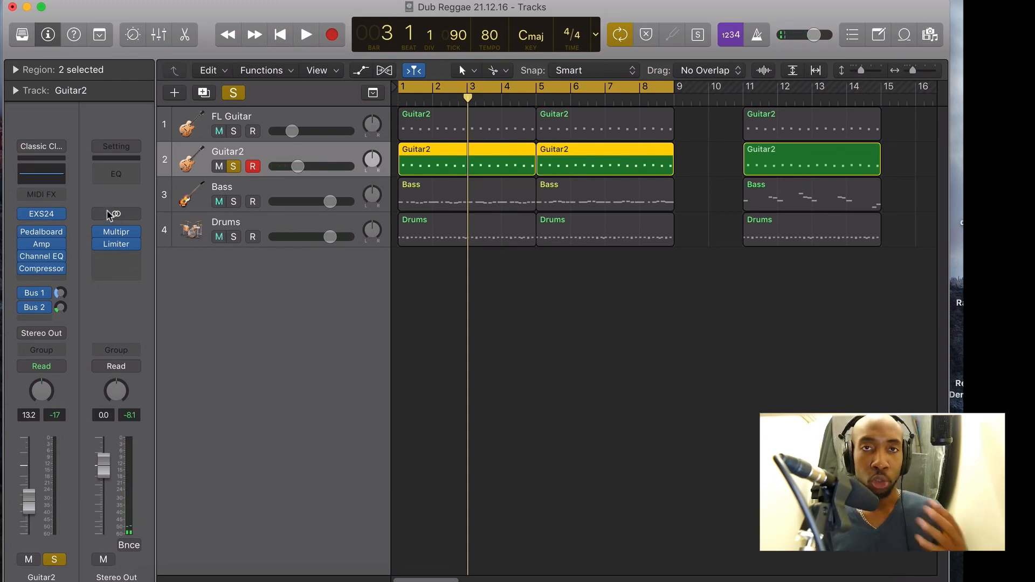
Play FL Guitar soloed in place of Guitar2, add Guitar2 to the solo during playback, and stop
click(235, 167)
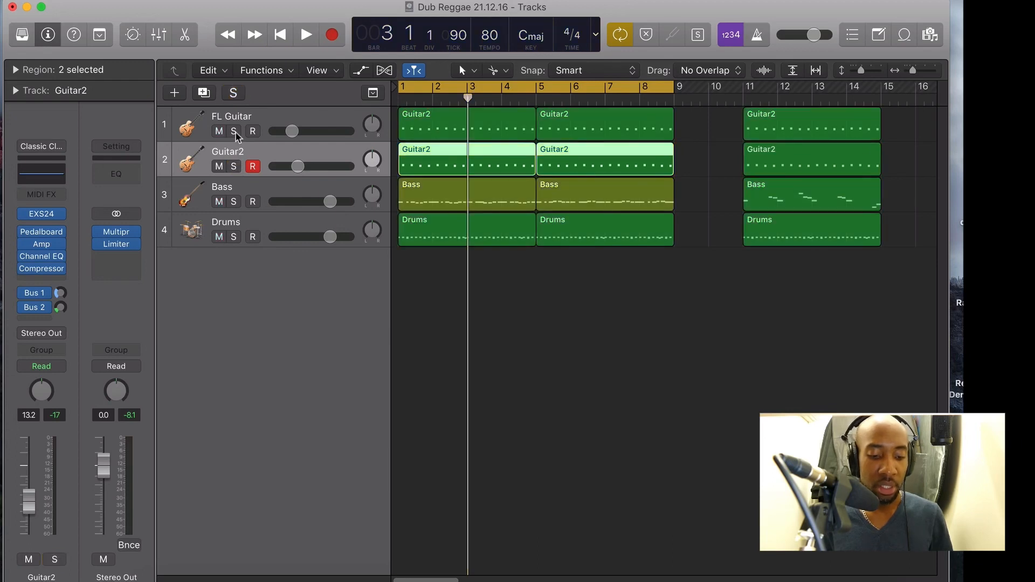
click(235, 132)
key(space)
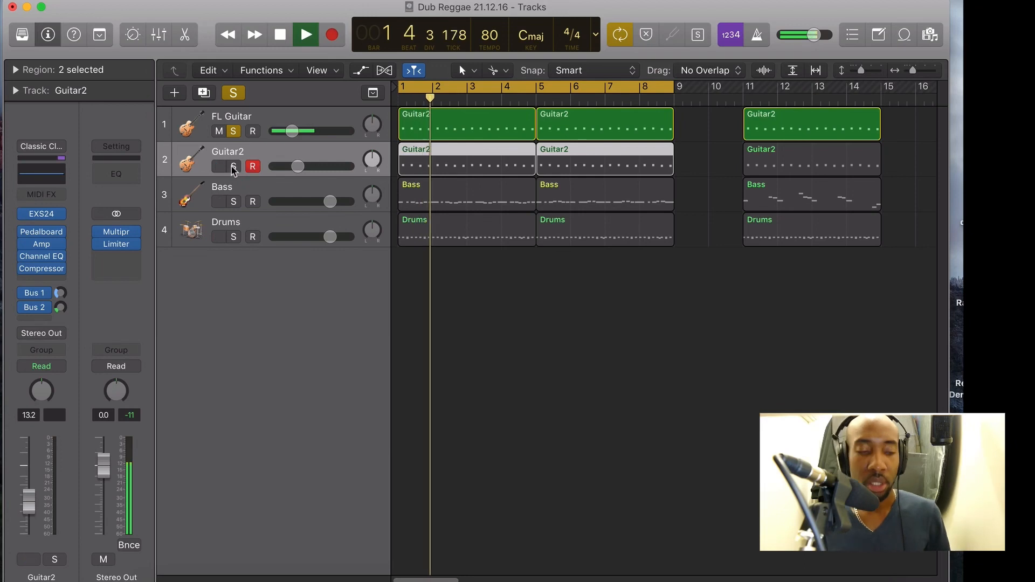
key(space)
key(space)
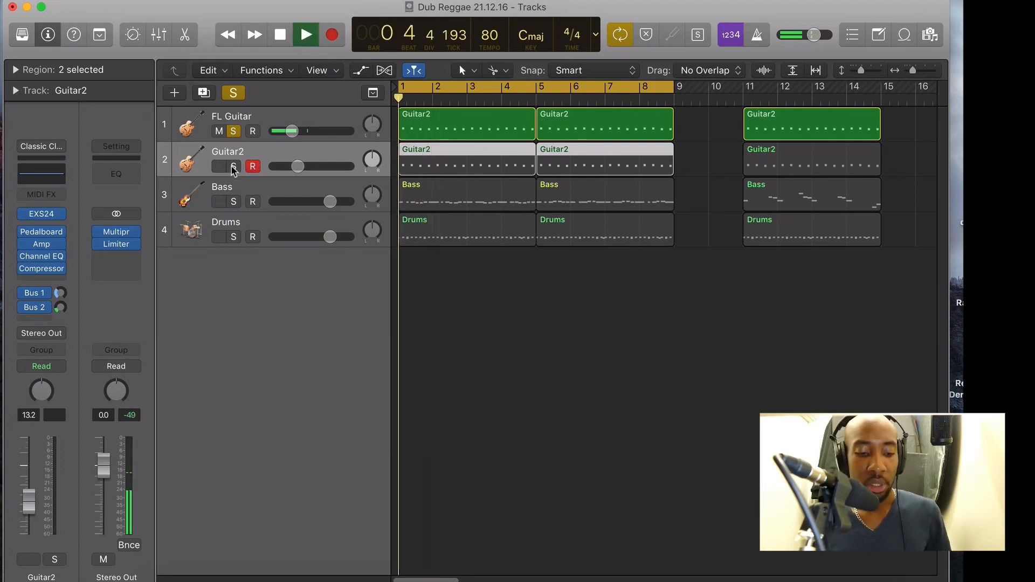
click(233, 167)
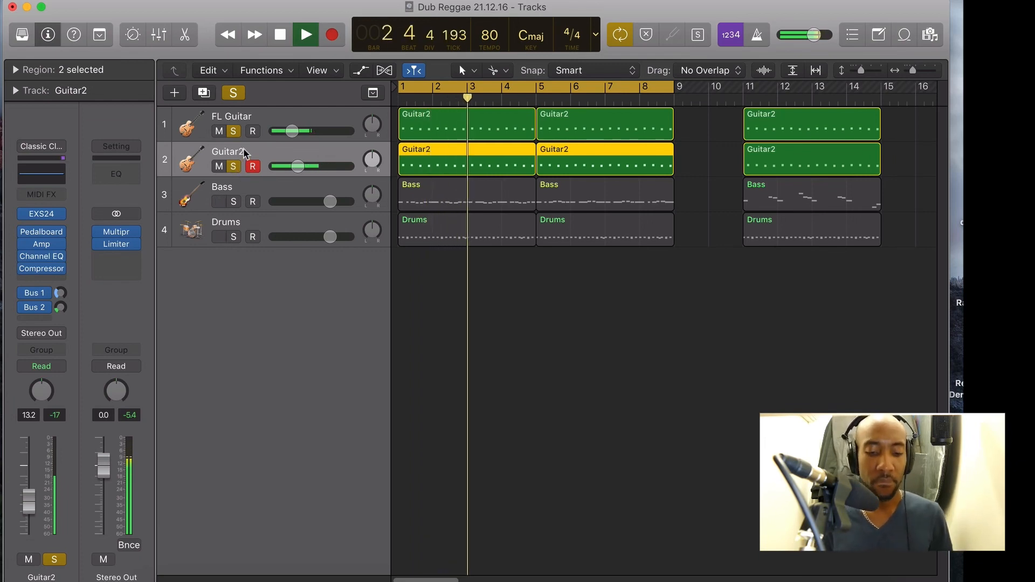
key(space)
Open the first FL Guitar region in the Piano Roll to examine its notes, and close the editor
click(429, 119)
double_click(430, 120)
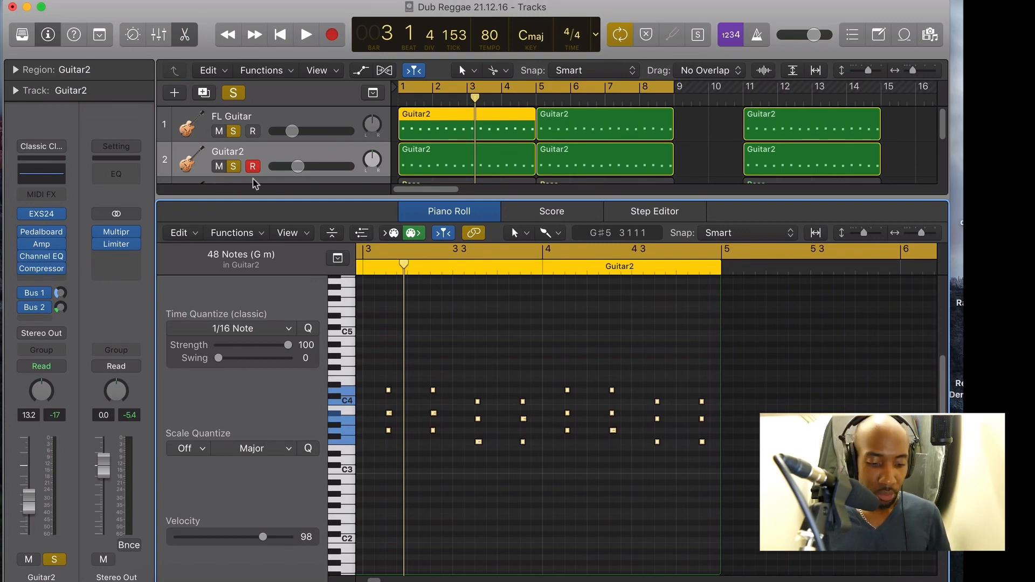
click(184, 40)
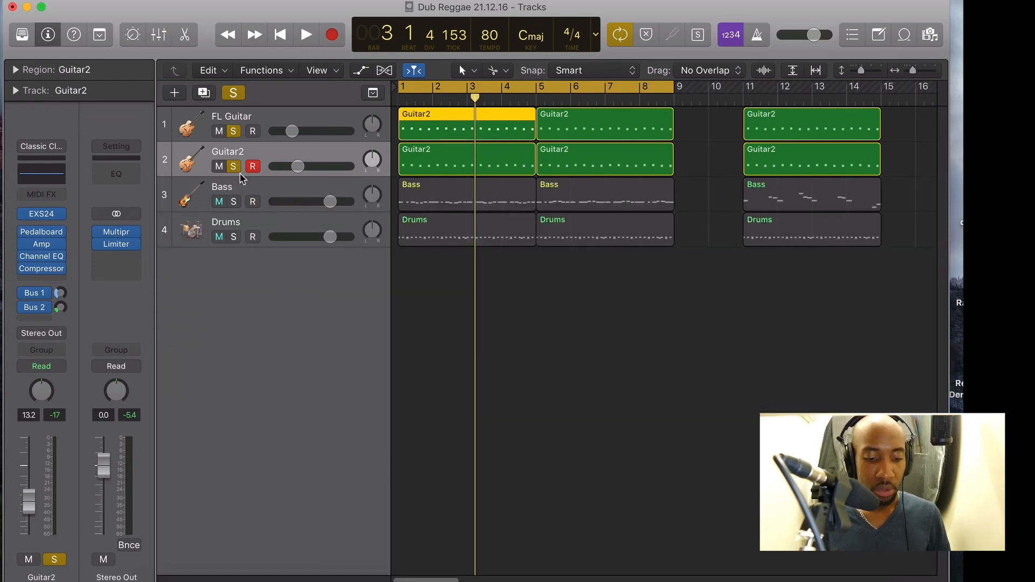
Clear the guitar solos, select the Bass track, start playback and solo Bass
click(232, 93)
click(234, 131)
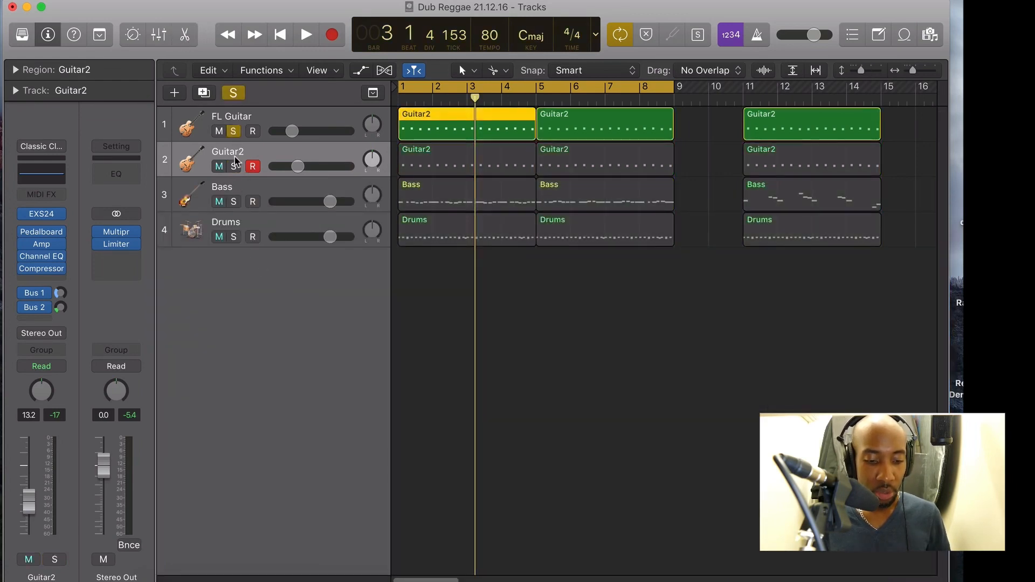
click(233, 131)
click(247, 191)
key(space)
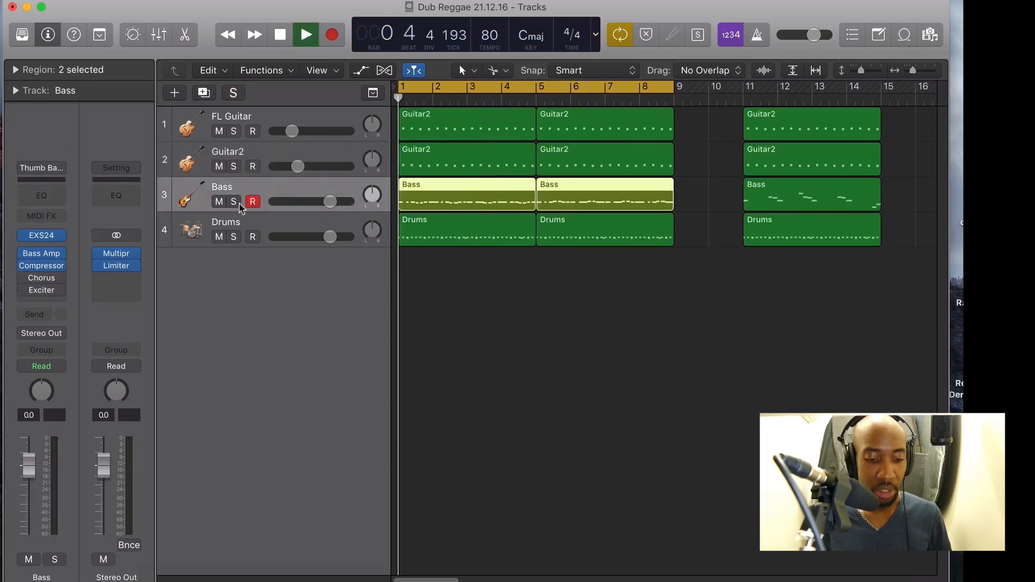
key(s)
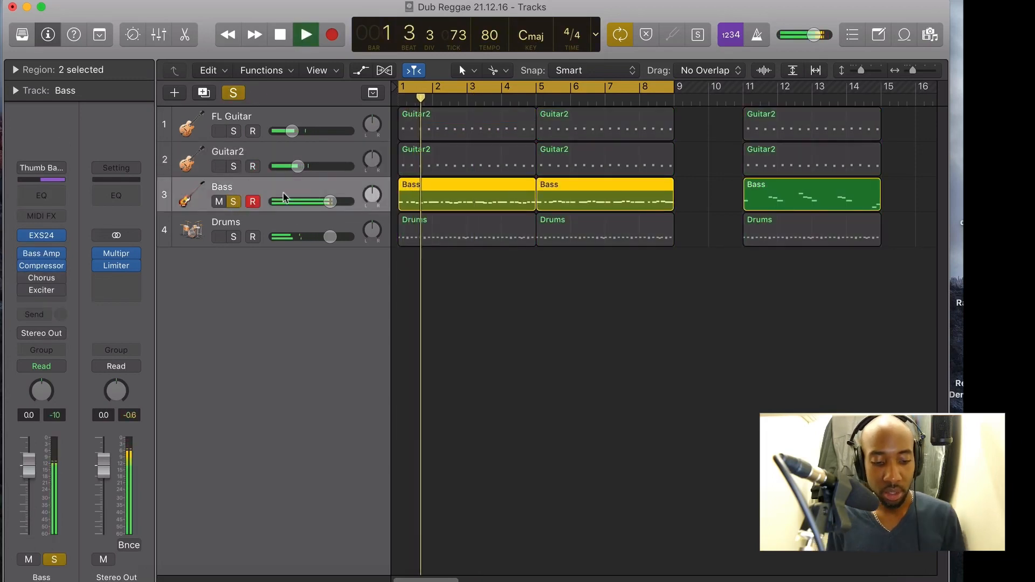
View the Bass track's EXS24 instrument during playback, stop playback and close the plug-in
click(42, 237)
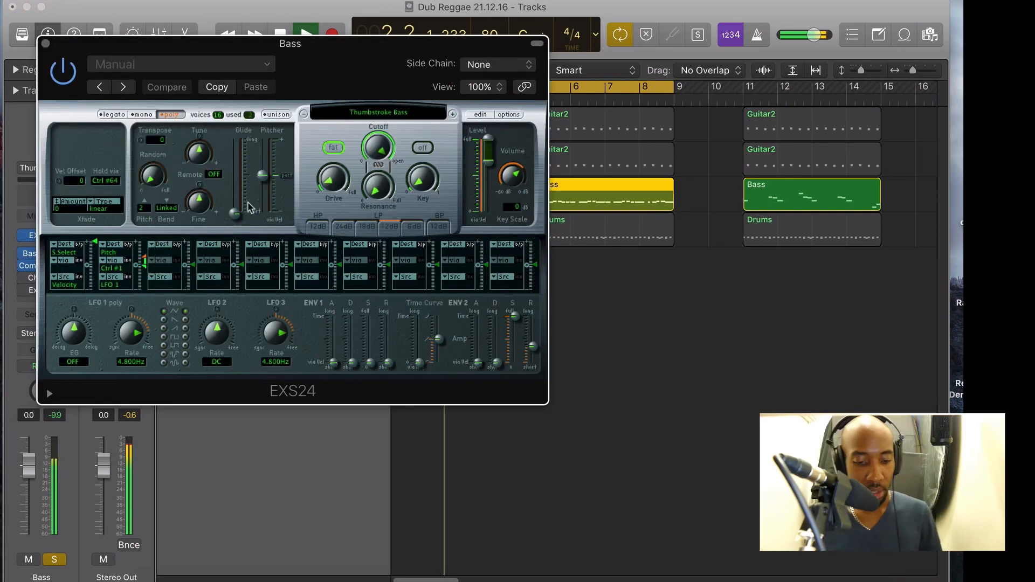
key(space)
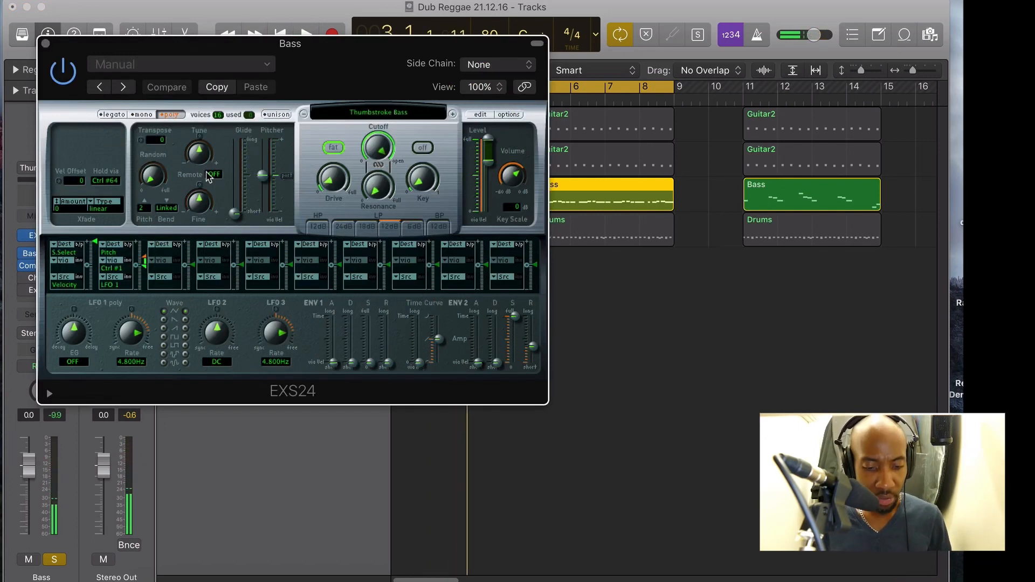
click(45, 43)
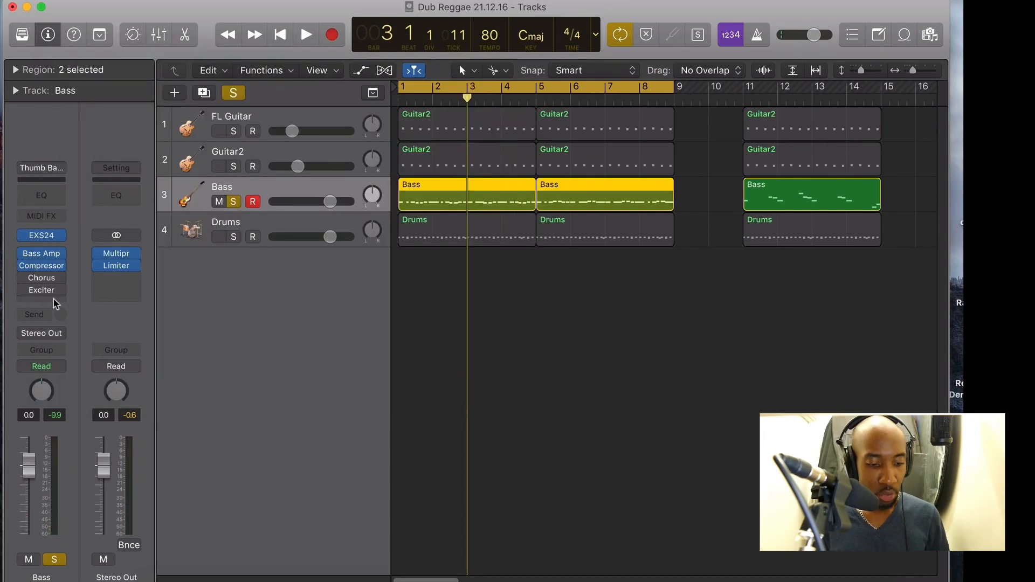
View the Bass track's Bass Amp Designer and Compressor settings in turn, closing each plug-in
click(41, 256)
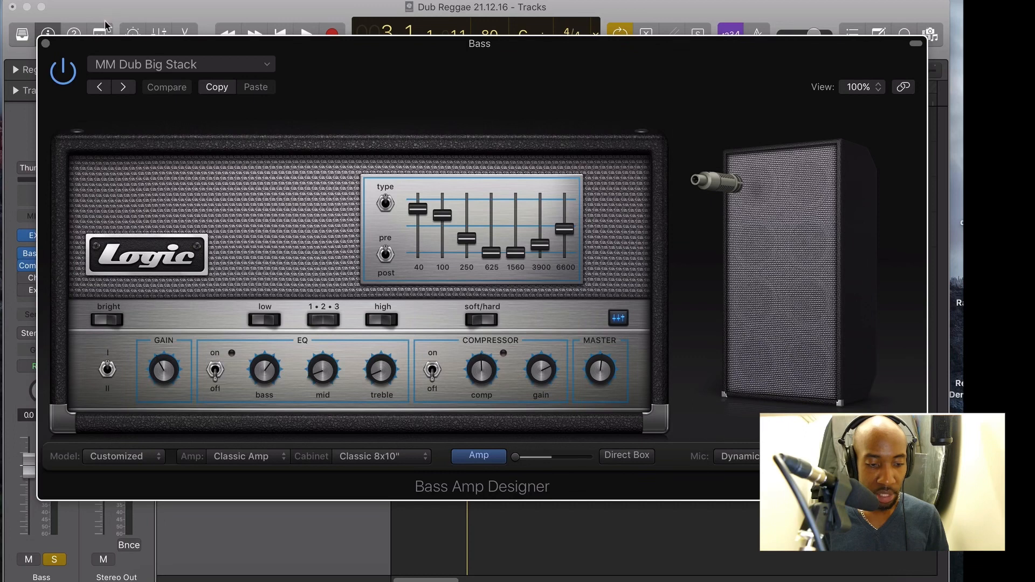
click(46, 44)
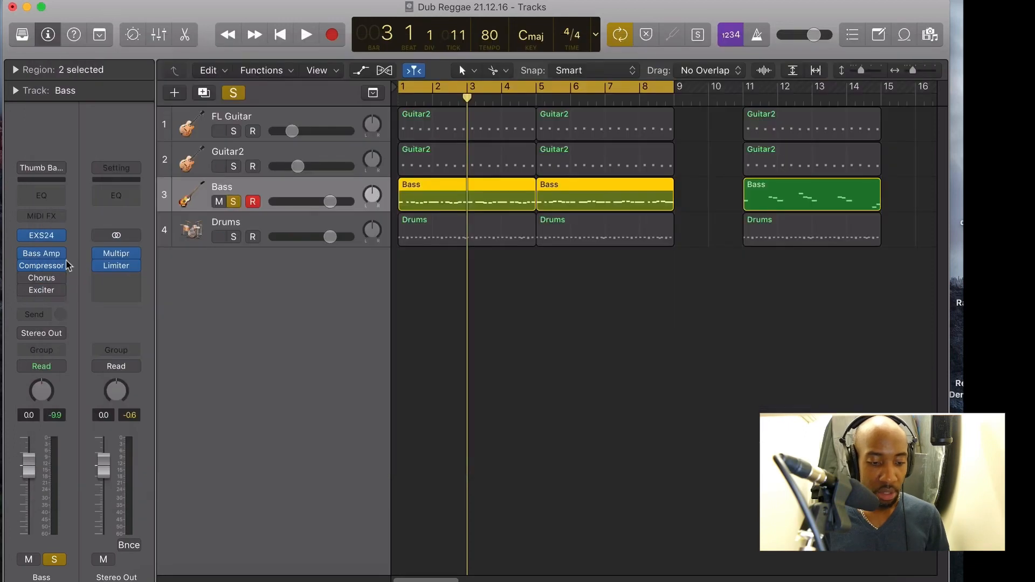
click(42, 266)
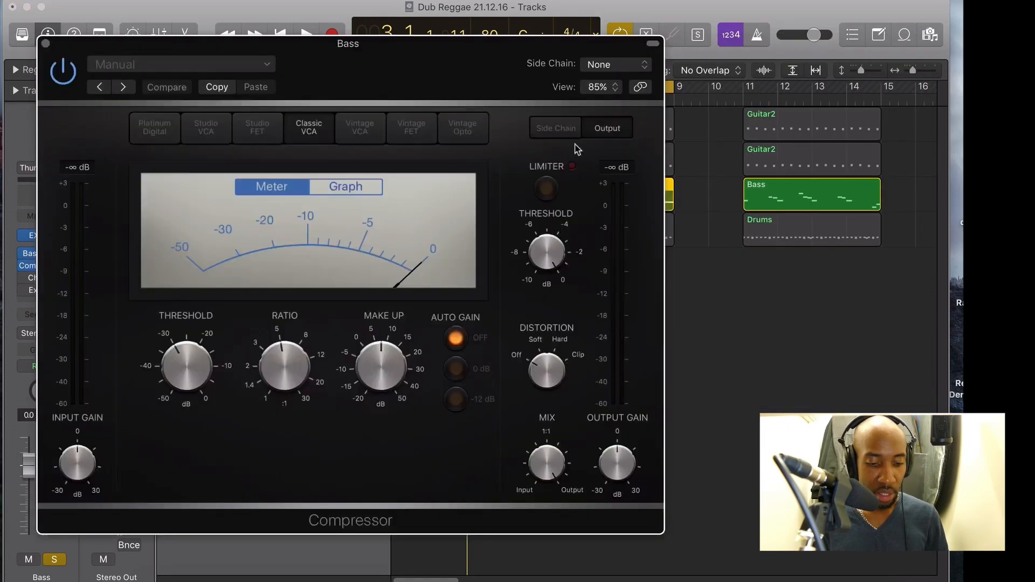
click(46, 44)
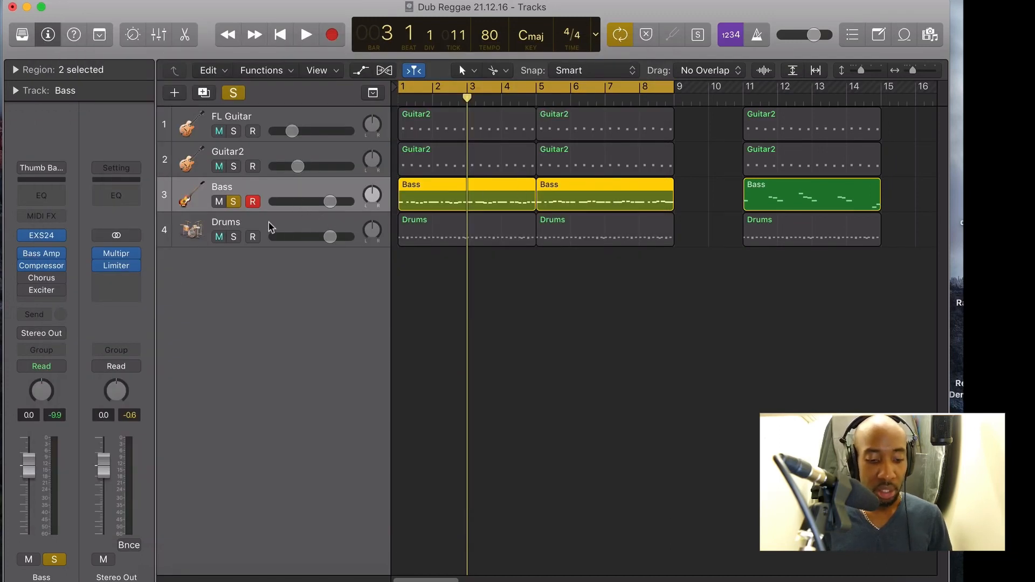
Select the Drums track and view its Drum Kit instrument, closing it again
click(195, 238)
mouse_move(45, 233)
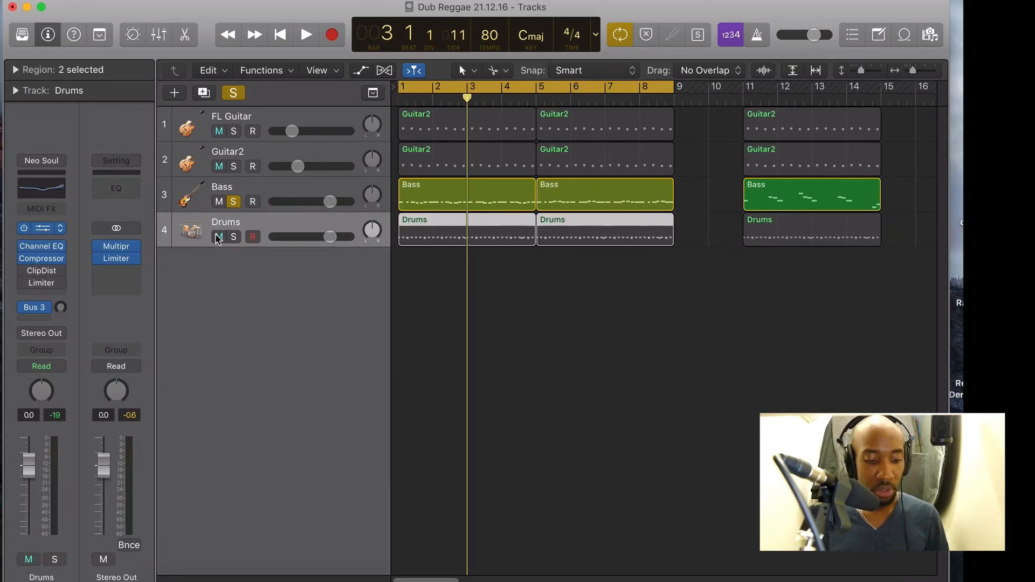
click(45, 43)
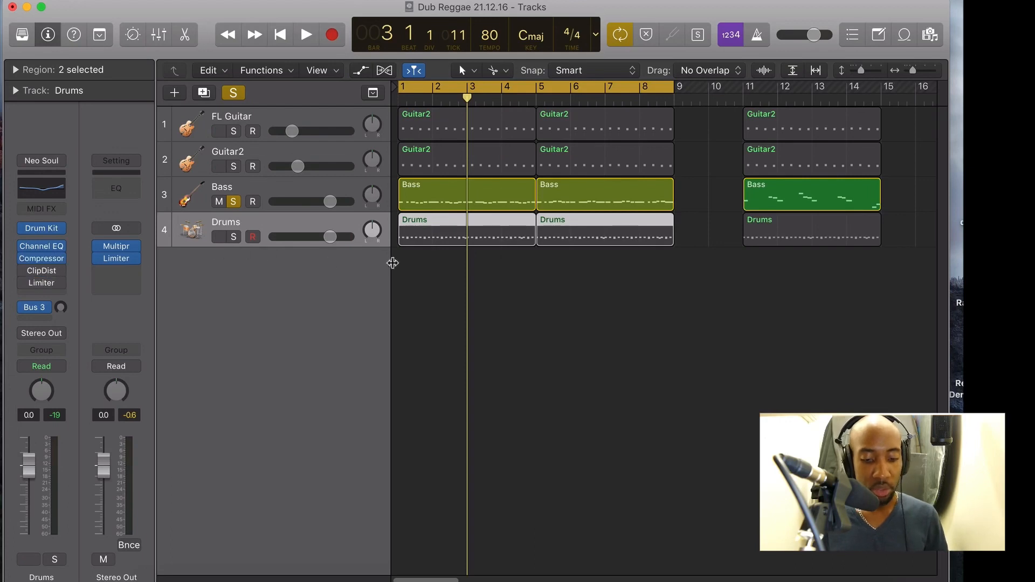
Move the solo from Bass to Drums and open the first Drums region in the Piano Roll
click(233, 202)
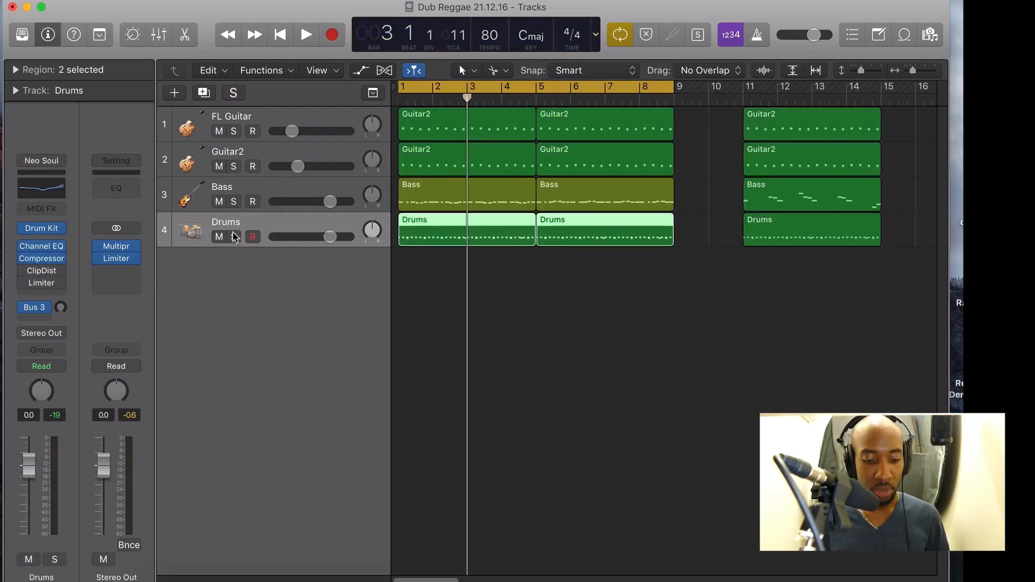
click(234, 237)
double_click(429, 221)
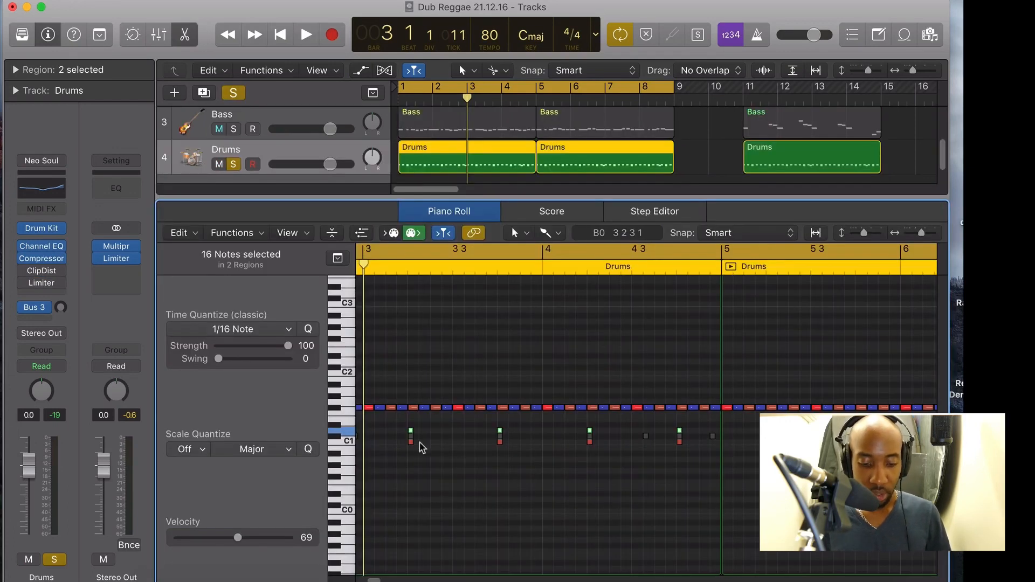
Play the soloed drum pattern from the start of the project and stop in bar 2
key(Return)
key(space)
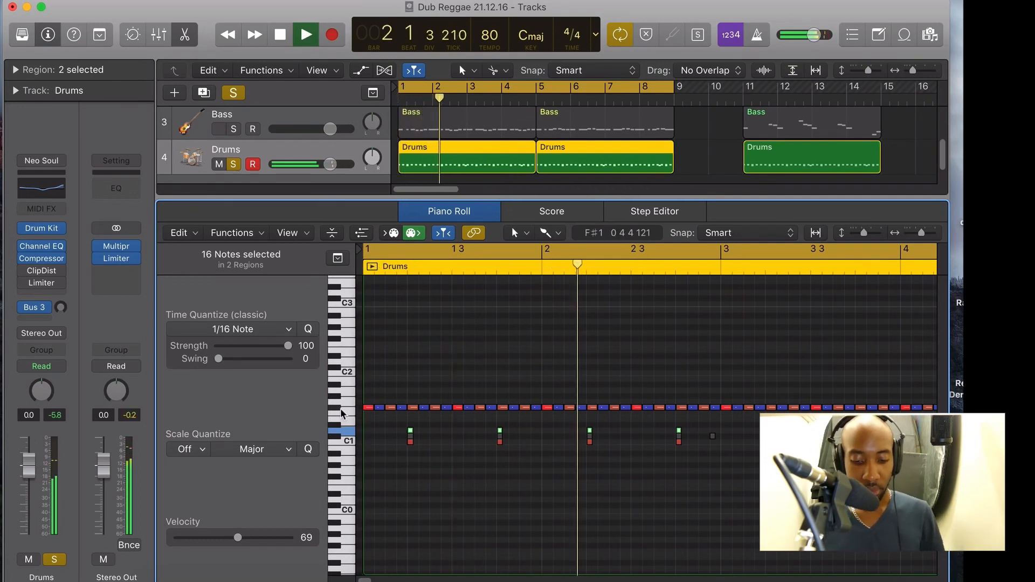
key(space)
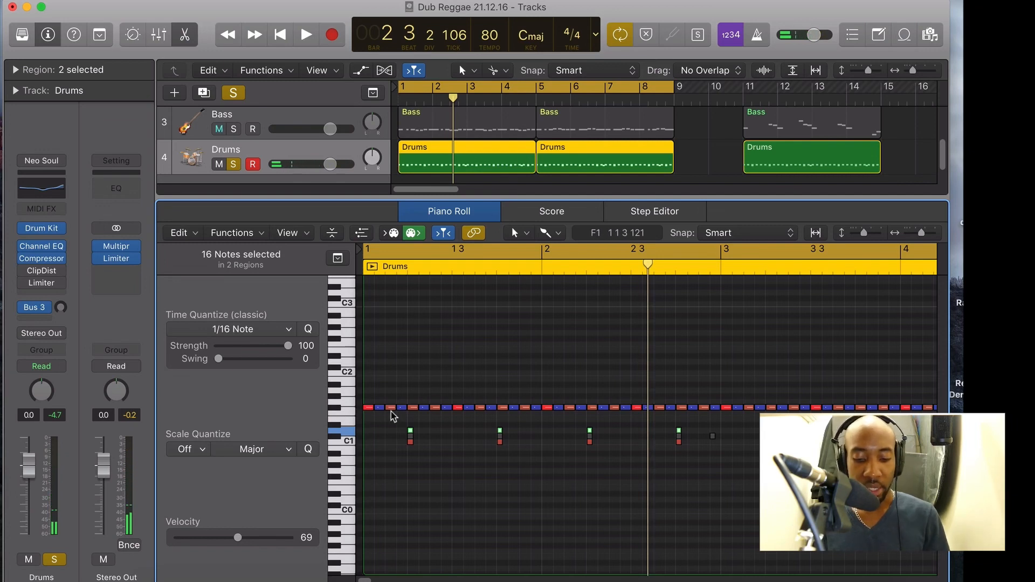
Audition the drum sounds around C1 on the Piano Roll keyboard and clear the Drums solo
mouse_move(392, 413)
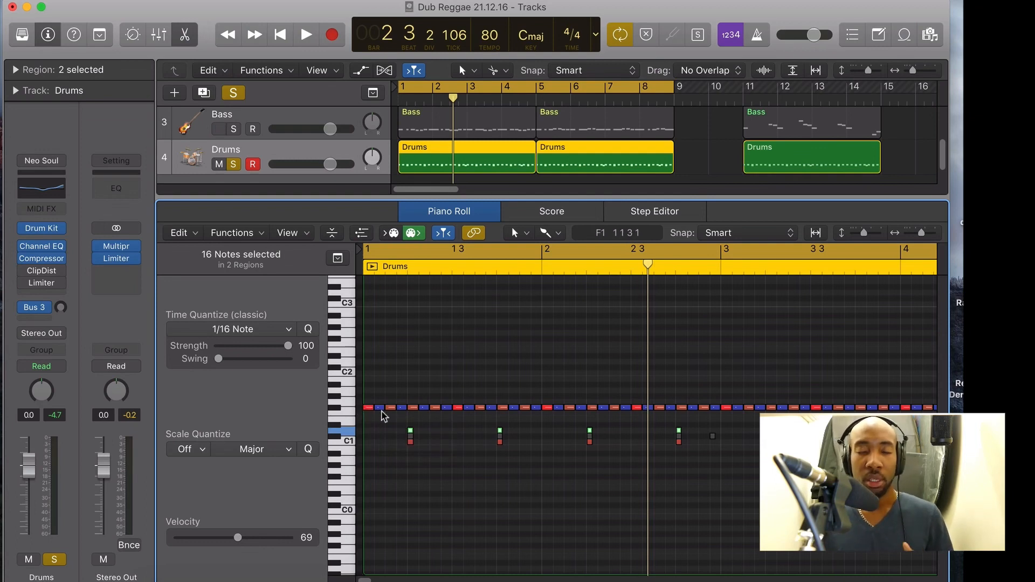
click(337, 438)
click(340, 445)
click(338, 437)
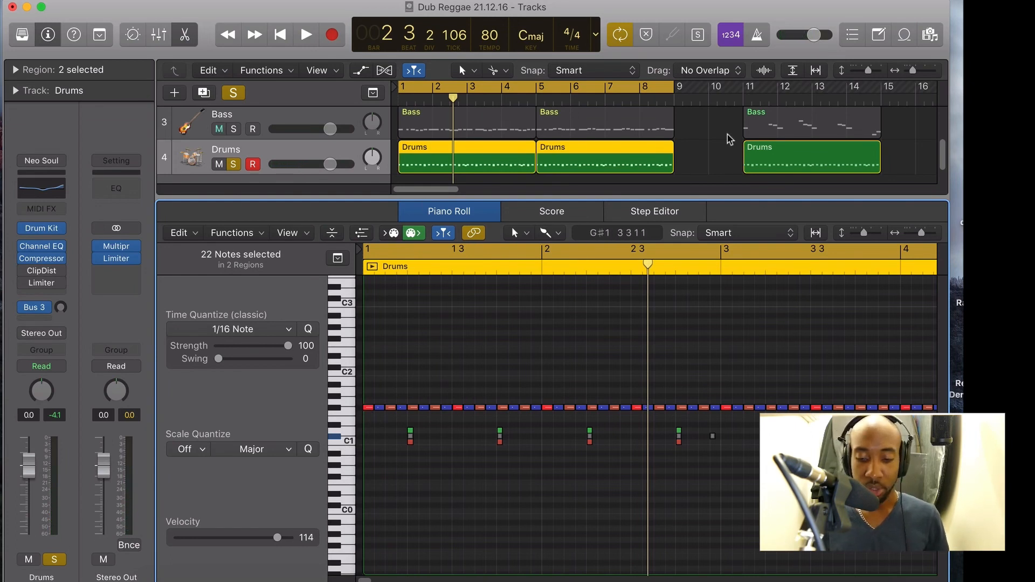
click(227, 94)
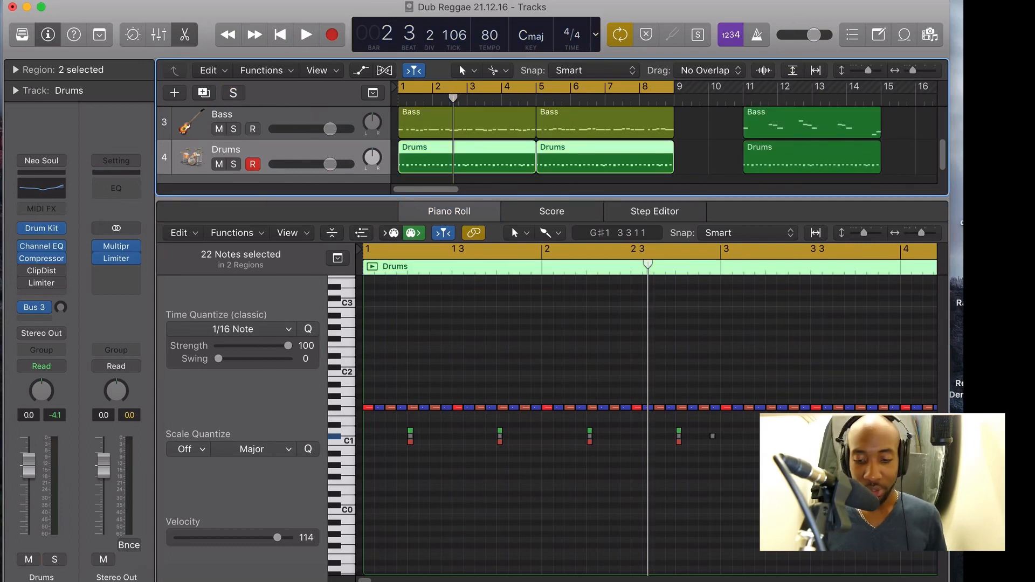
Close the Piano Roll and play the full arrangement from the start of the project
click(184, 39)
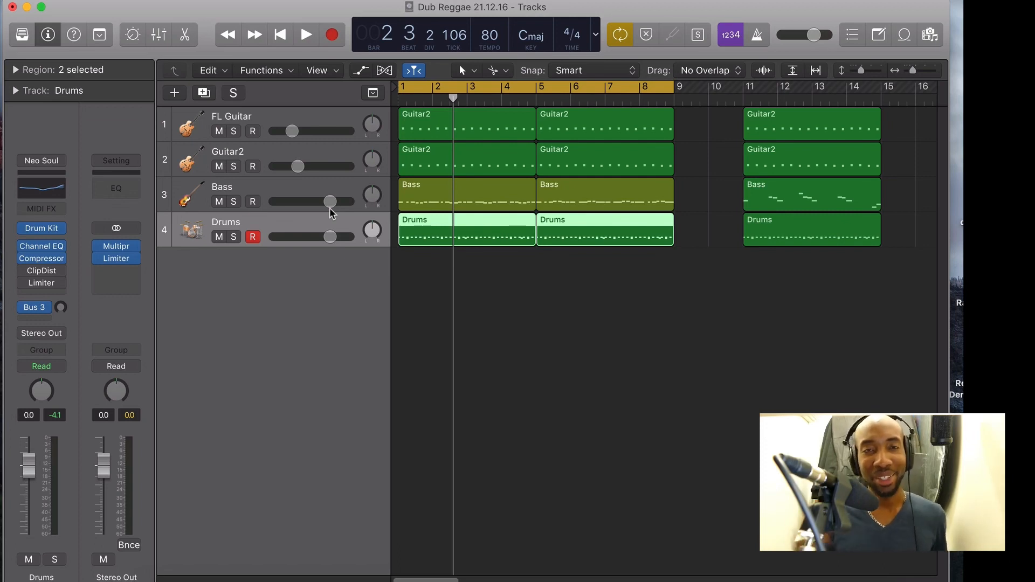
key(Return)
key(space)
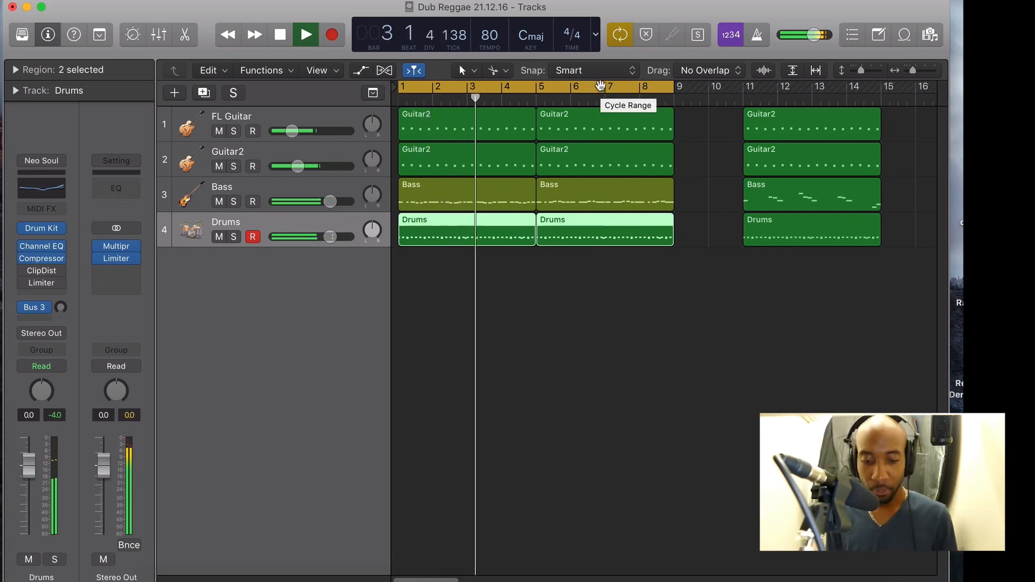
Move the four regions at bar 11 to bar 9 and set the cycle range to bars 9 through 12
drag(759, 323, 811, 89)
click(674, 88)
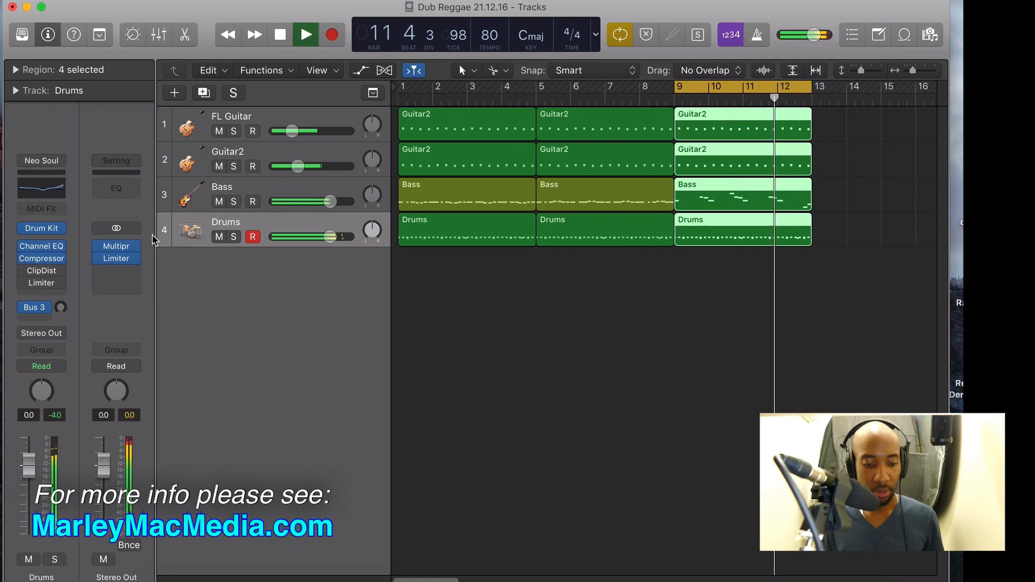
Mute the Drums track while the cycled section plays, and stop playback
click(233, 237)
click(234, 238)
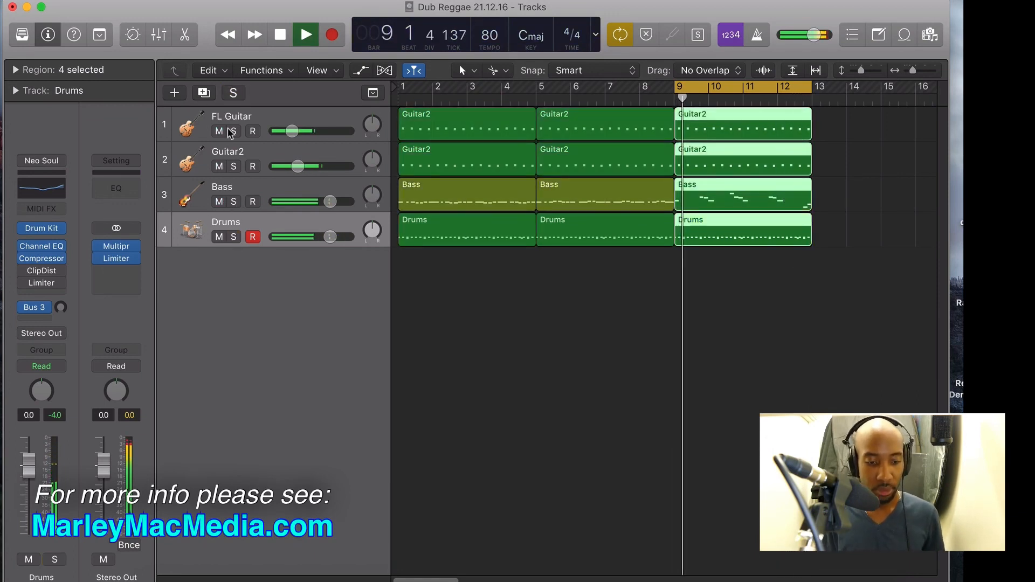
click(220, 237)
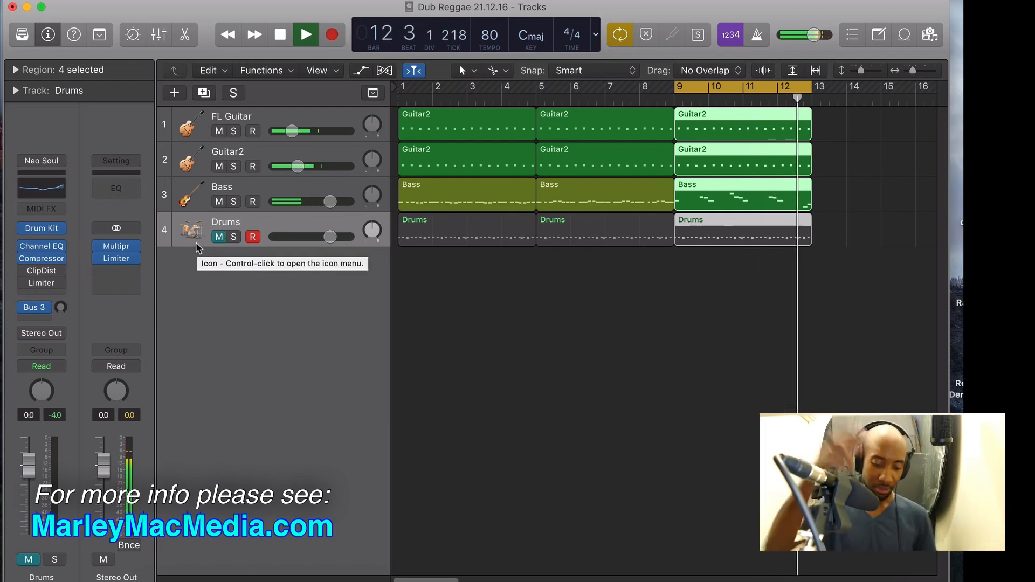
key(space)
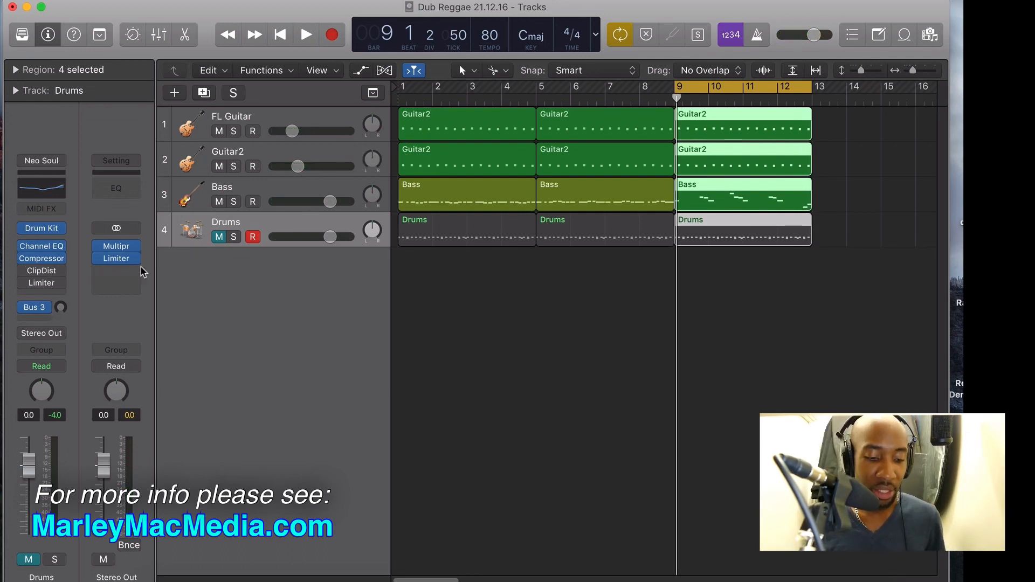
Turn off cycling and play a short burst from bar 9 with the Mixer open
click(708, 88)
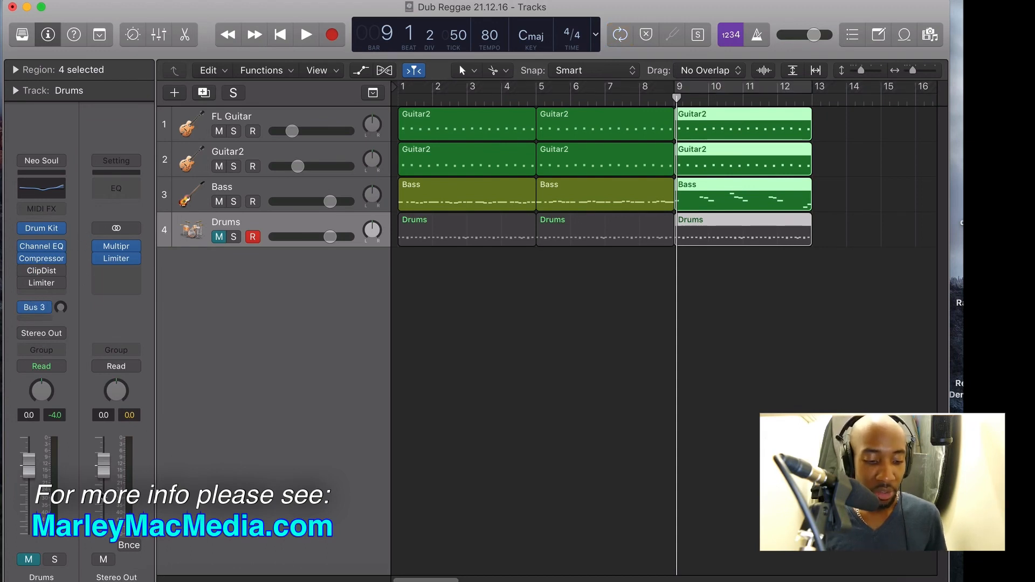
click(158, 38)
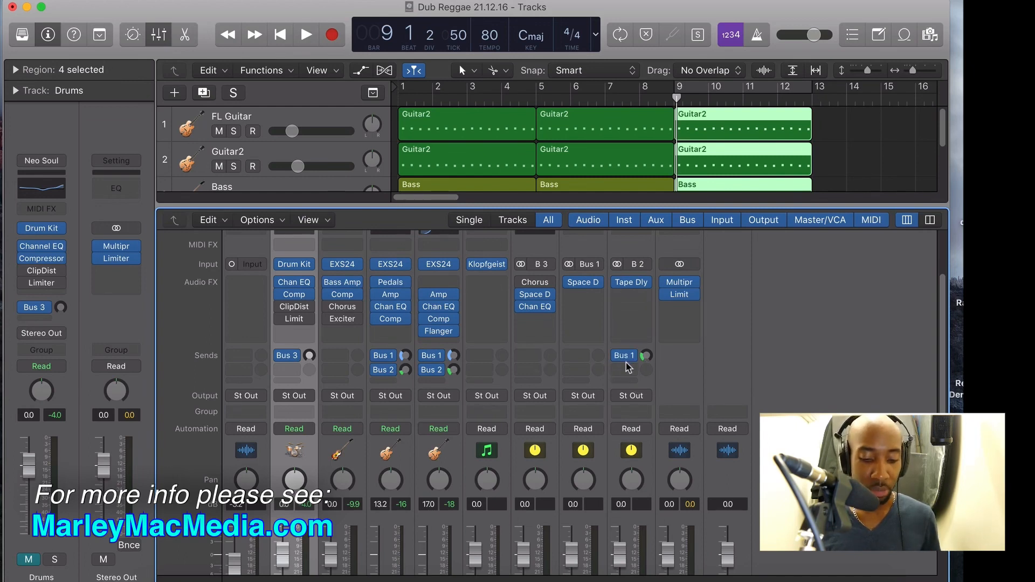
key(space)
key(space)
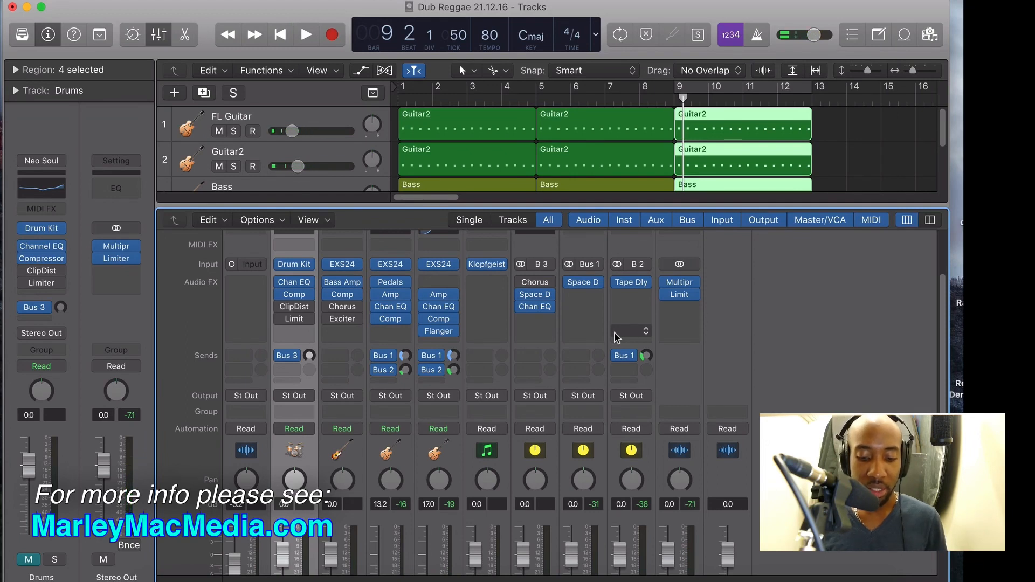
View the Tape Delay on the Bus 2 aux channel with a brief playback, and close its window
click(631, 283)
key(space)
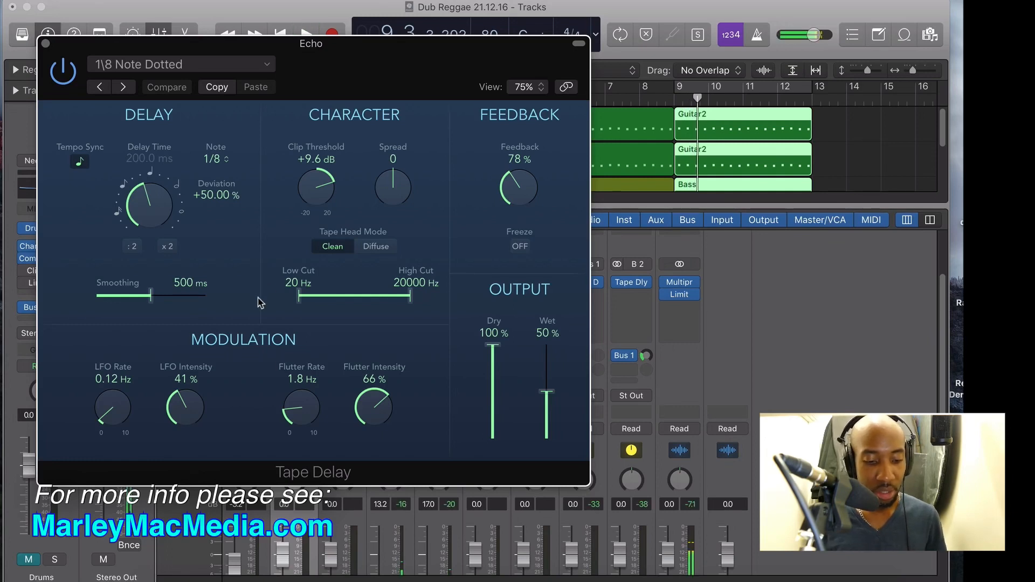
click(45, 43)
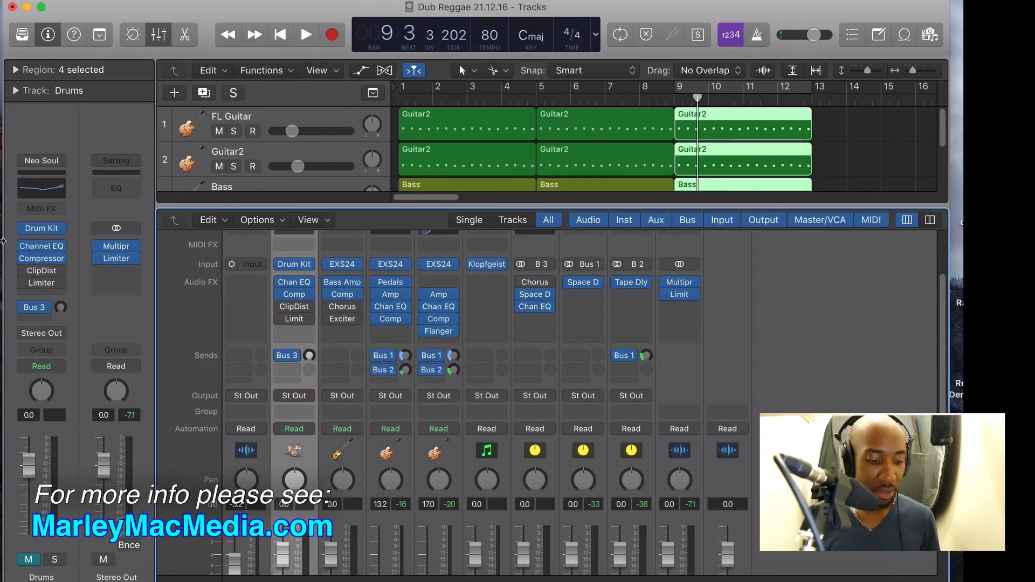